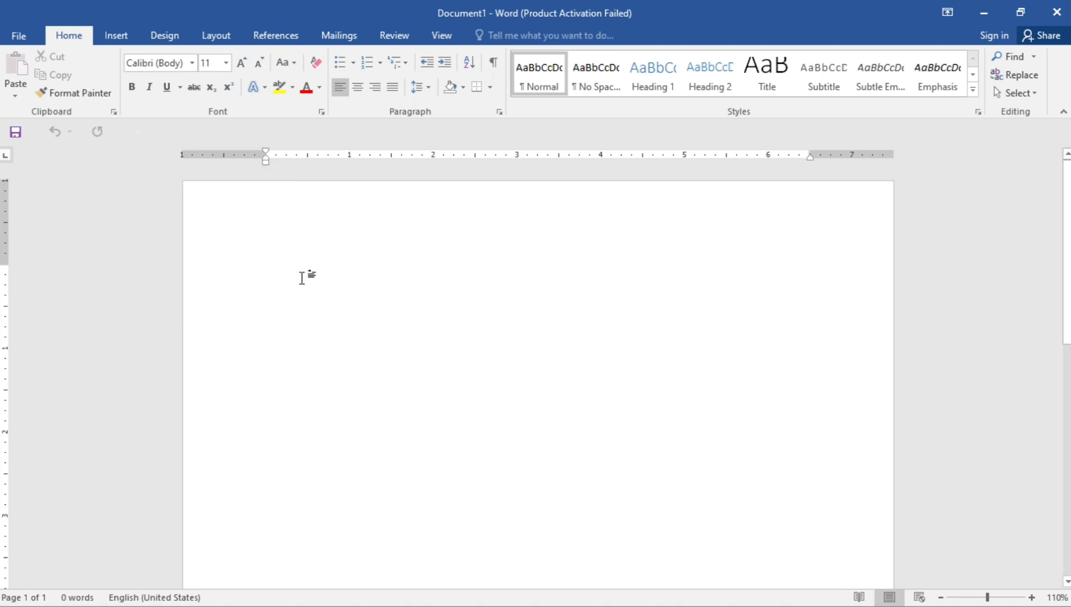
# Fill the blank document with sample paragraphs using the =rand() function
pyautogui.write('=ra')
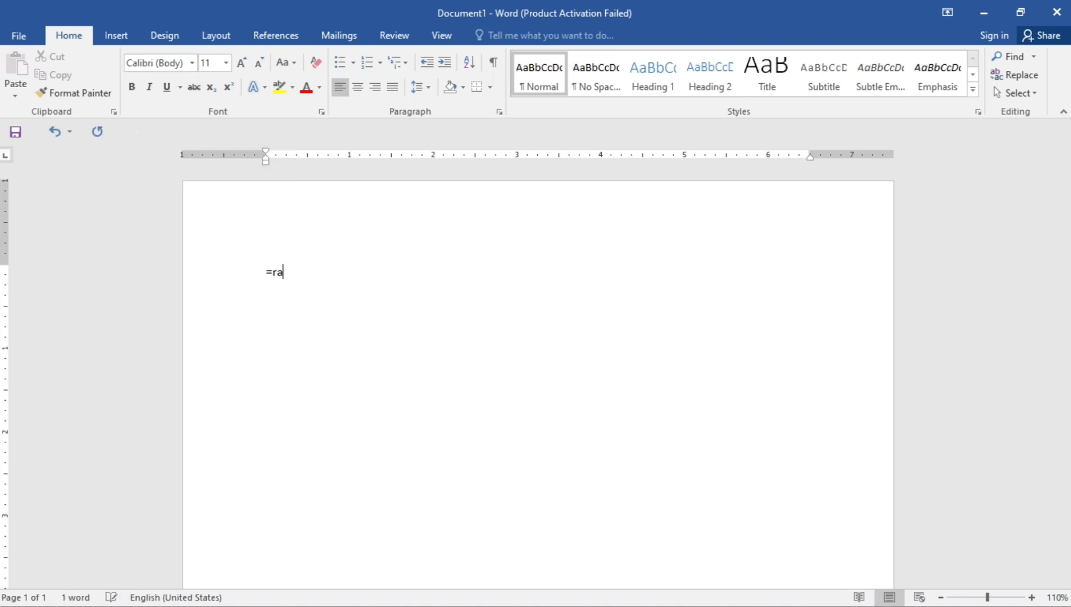
pyautogui.write('nd()')
pyautogui.press('Return')
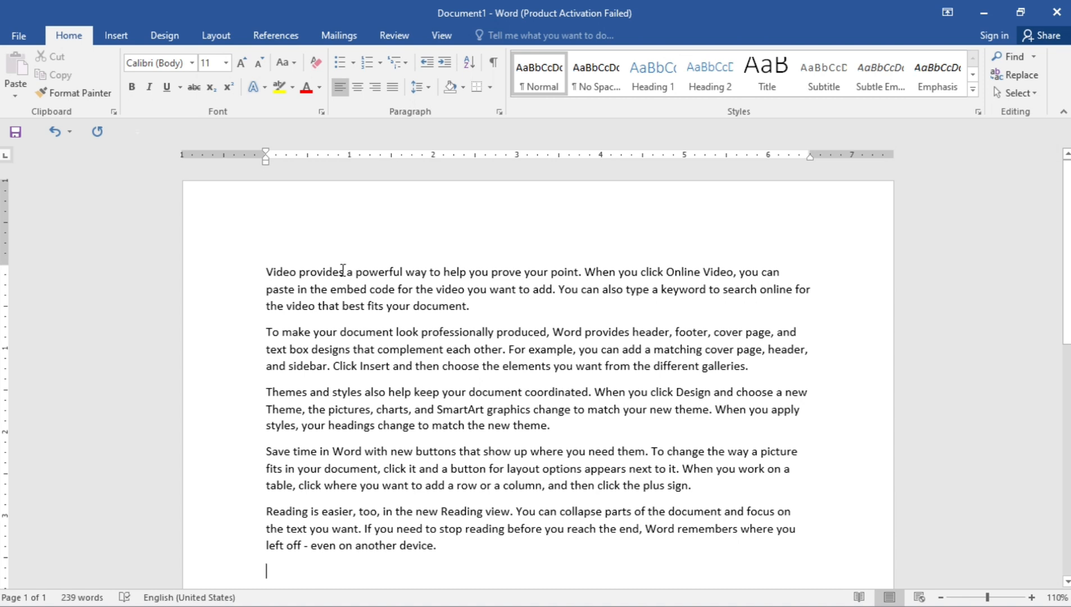
# Copy the words "Video provides" at the start of the first paragraph
pyautogui.moveTo(344, 271); pyautogui.dragTo(269, 270)
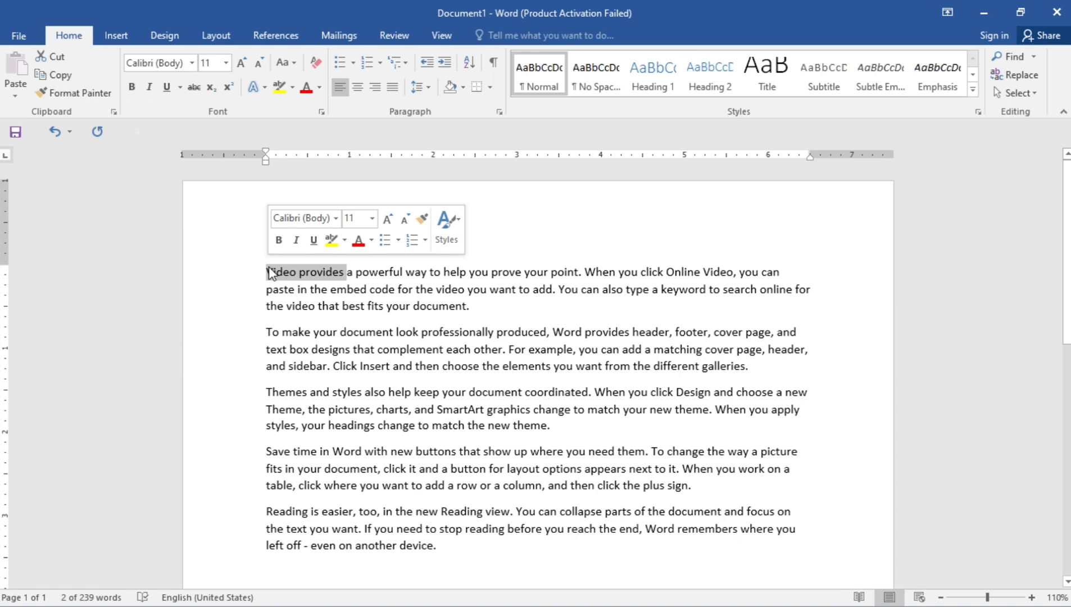
pyautogui.click(66, 73)
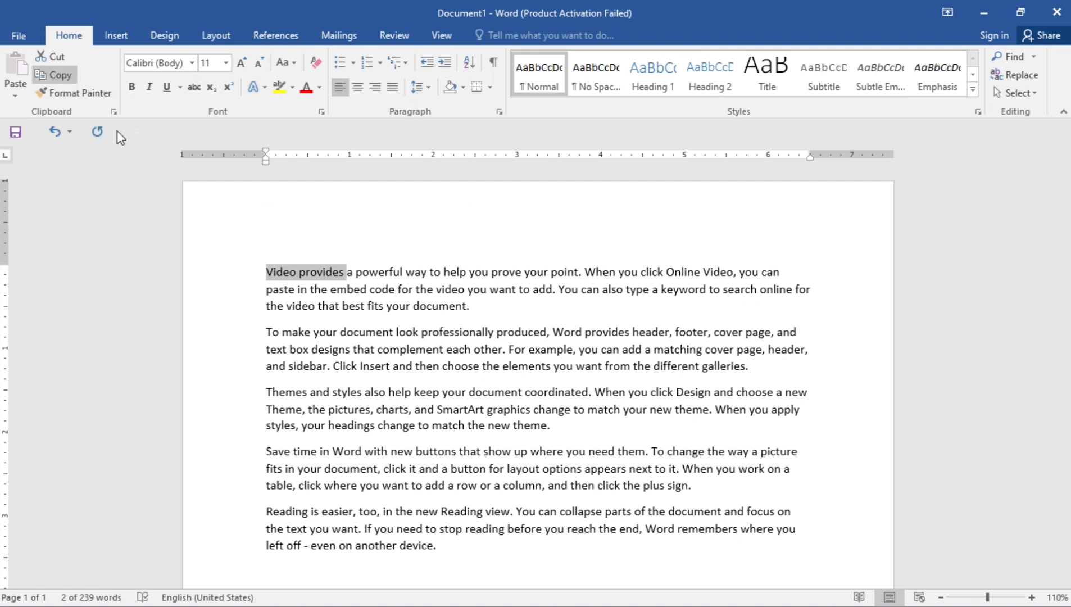
pyautogui.click(322, 241)
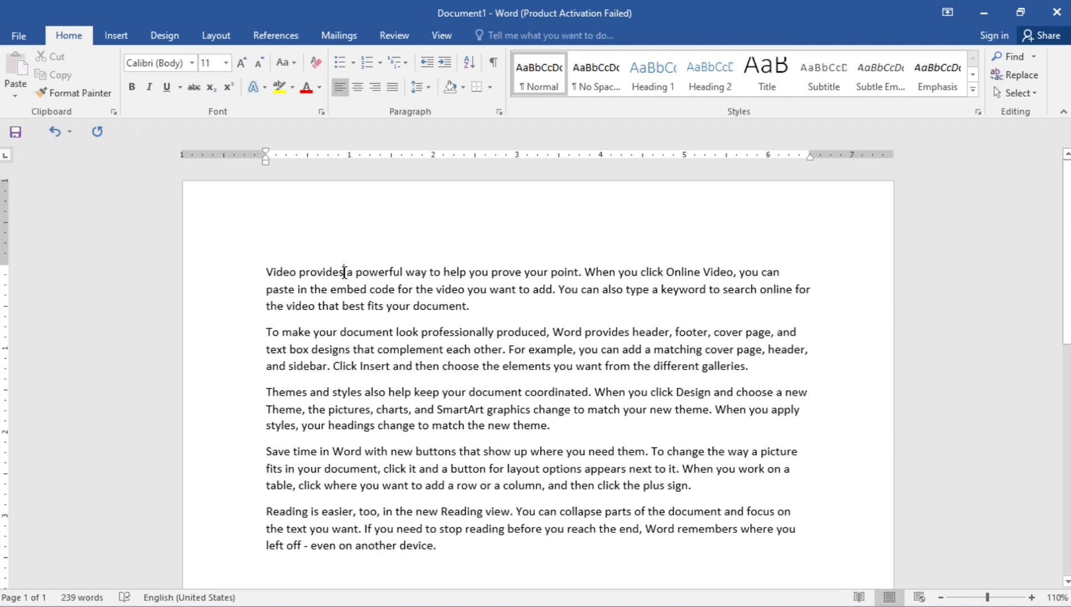
# Change the font color of "Video provides" at the start of the first paragraph to red
pyautogui.moveTo(341, 272); pyautogui.dragTo(276, 279)
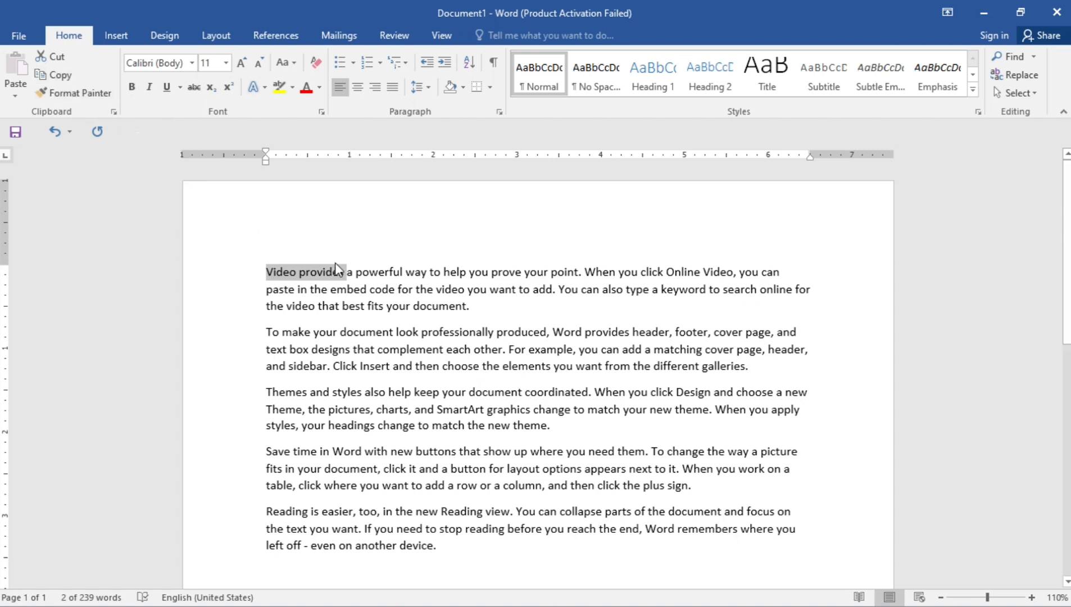
pyautogui.click(321, 88)
pyautogui.click(305, 229)
# Cut the red "Video provides" and paste it at the end of the third paragraph, after "the new theme."
pyautogui.click(67, 58)
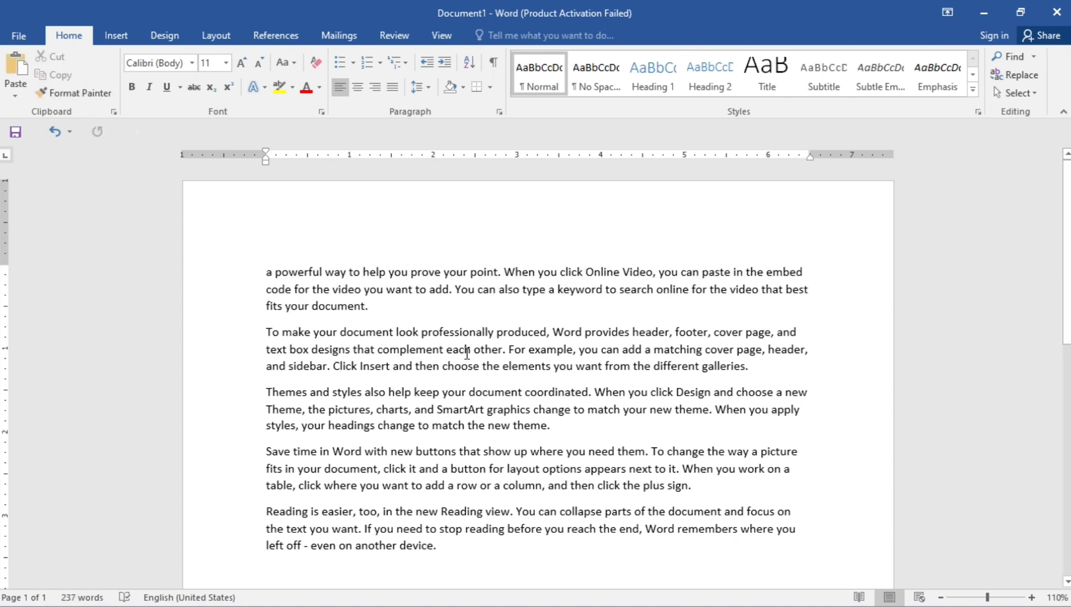
pyautogui.click(557, 426)
pyautogui.click(17, 70)
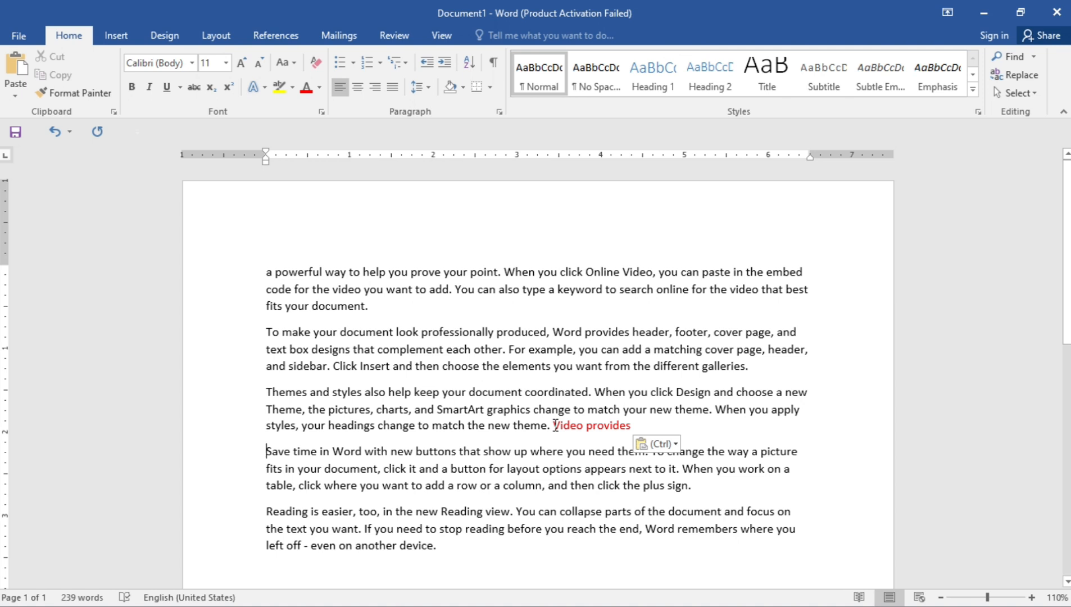
# Copy the red "Video provides" from the third paragraph and paste it at the end of the first paragraph
pyautogui.moveTo(555, 425); pyautogui.dragTo(624, 439)
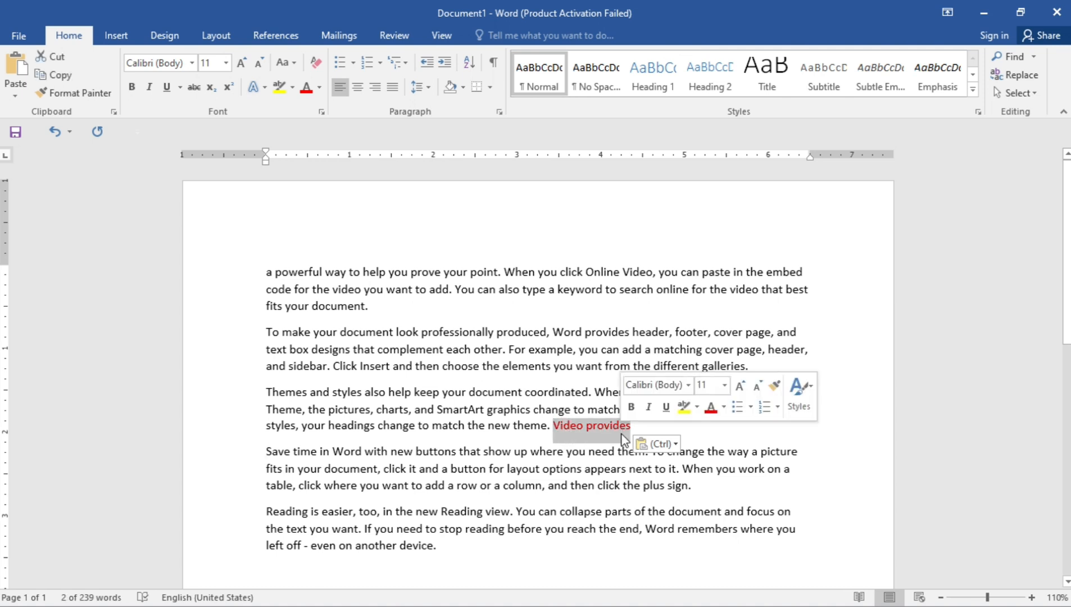
pyautogui.click(59, 77)
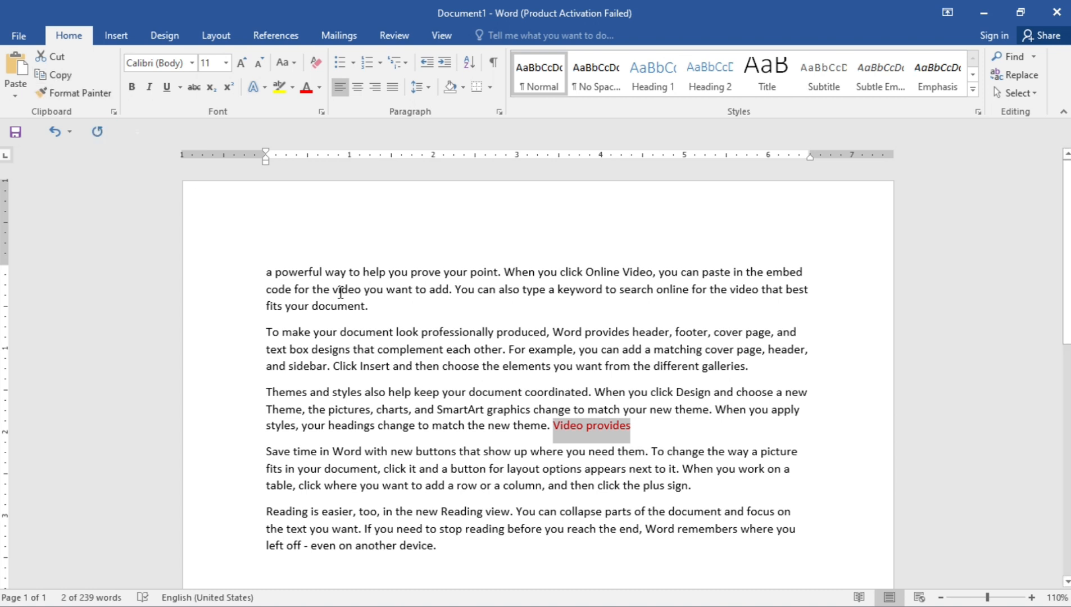
pyautogui.click(377, 312)
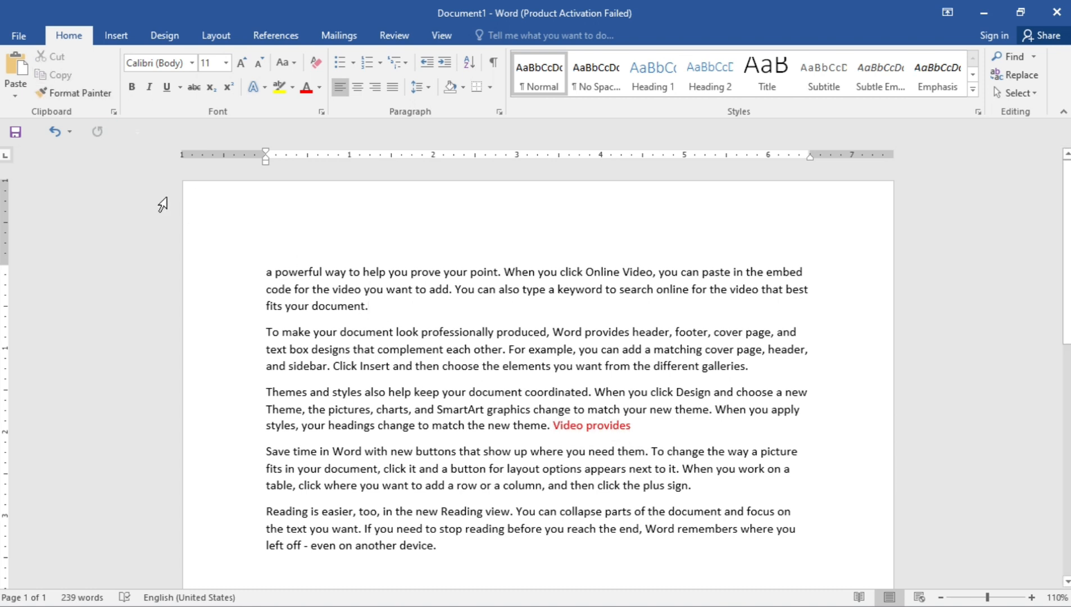
pyautogui.click(17, 65)
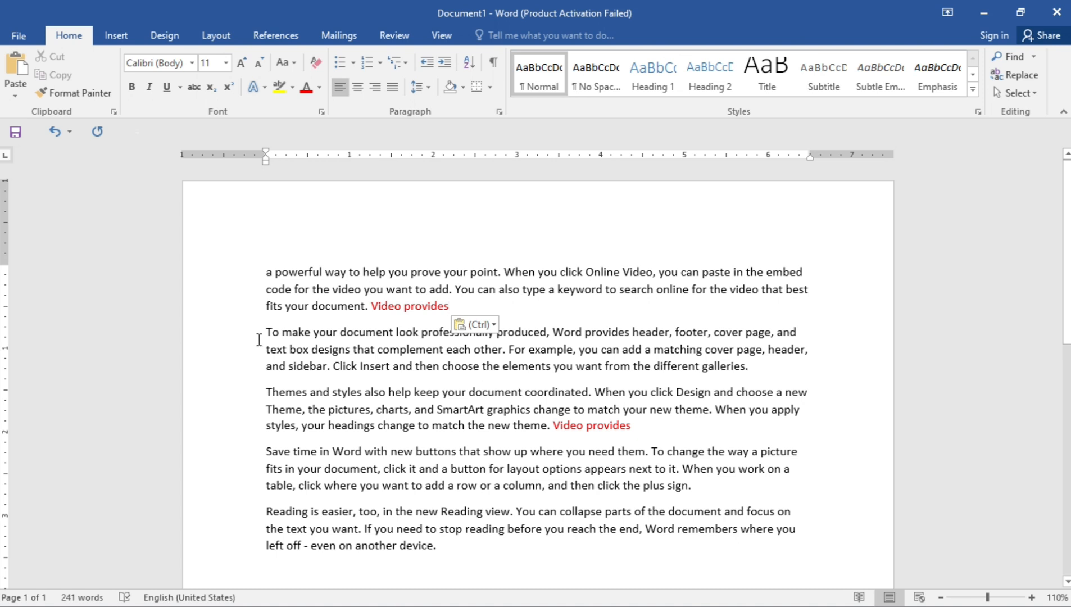
# Change the font color of the entire first paragraph to red
pyautogui.moveTo(268, 272); pyautogui.dragTo(463, 309)
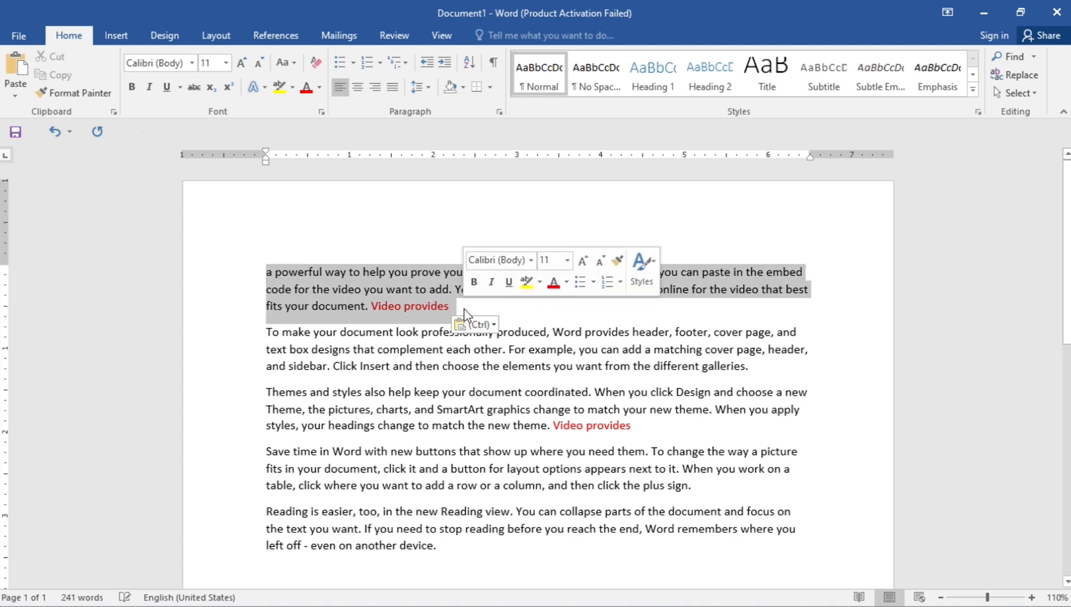
pyautogui.click(319, 88)
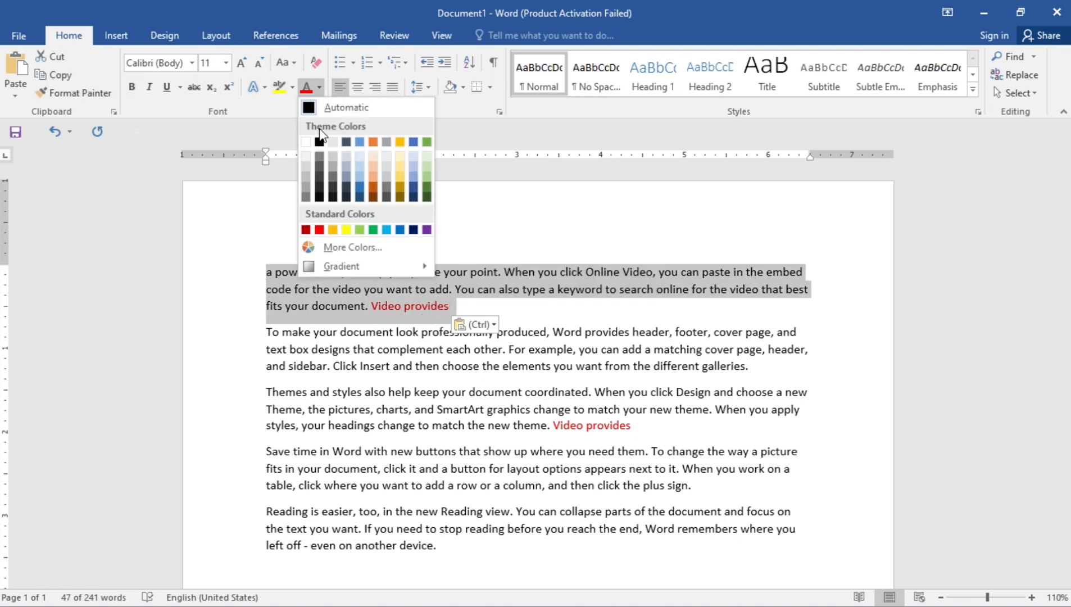
pyautogui.click(318, 229)
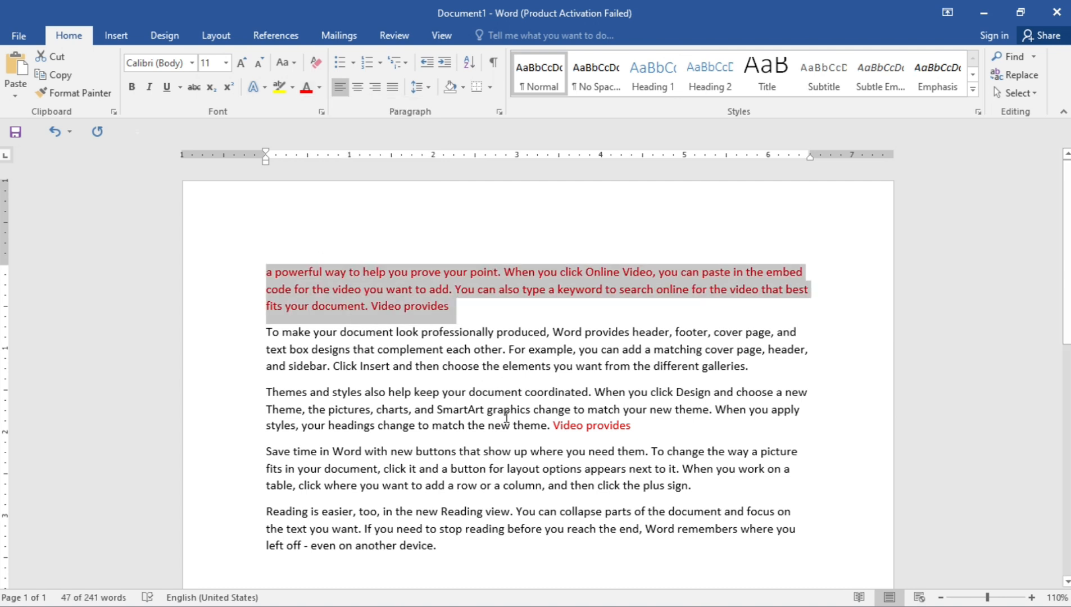
# Delete the text from "Save time in Word" through "reach the" and paste a copy of the red first paragraph in a new last paragraph
pyautogui.click(67, 82)
pyautogui.moveTo(267, 451); pyautogui.dragTo(616, 531)
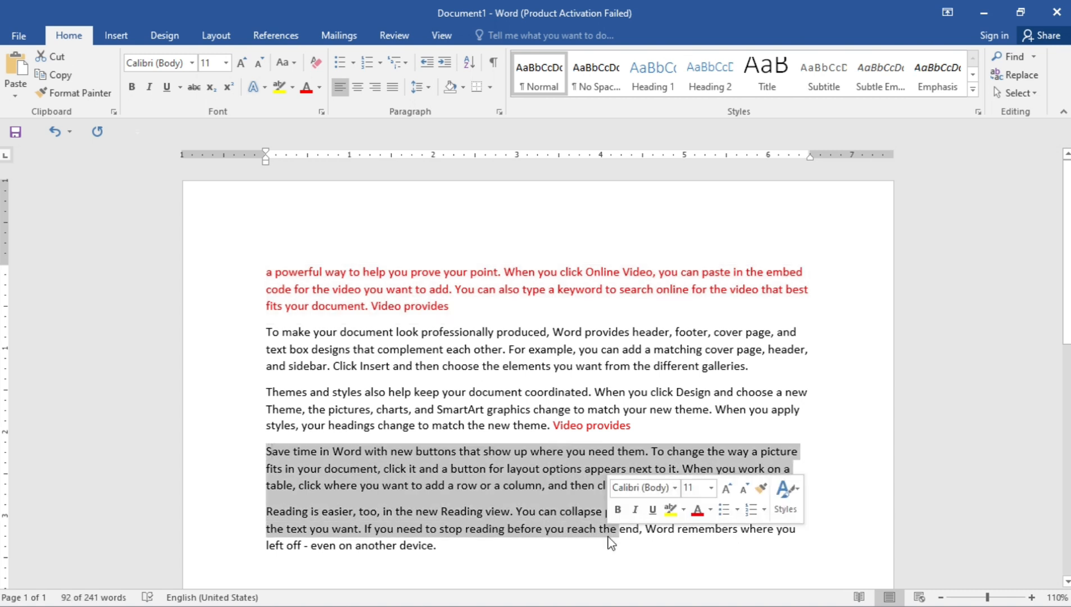
pyautogui.press('Delete')
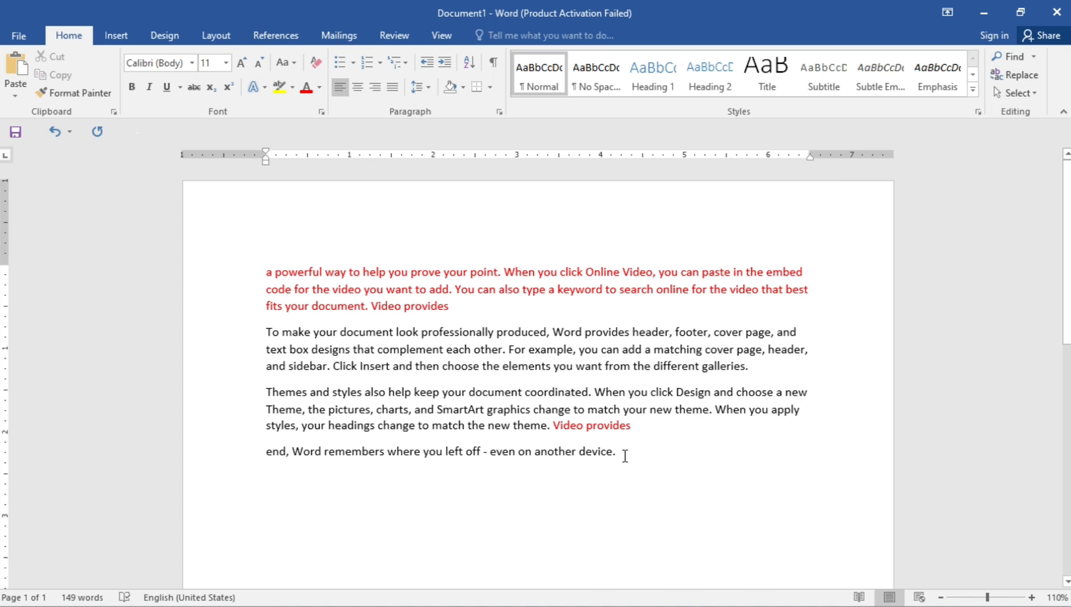
pyautogui.press('Return')
pyautogui.click(15, 67)
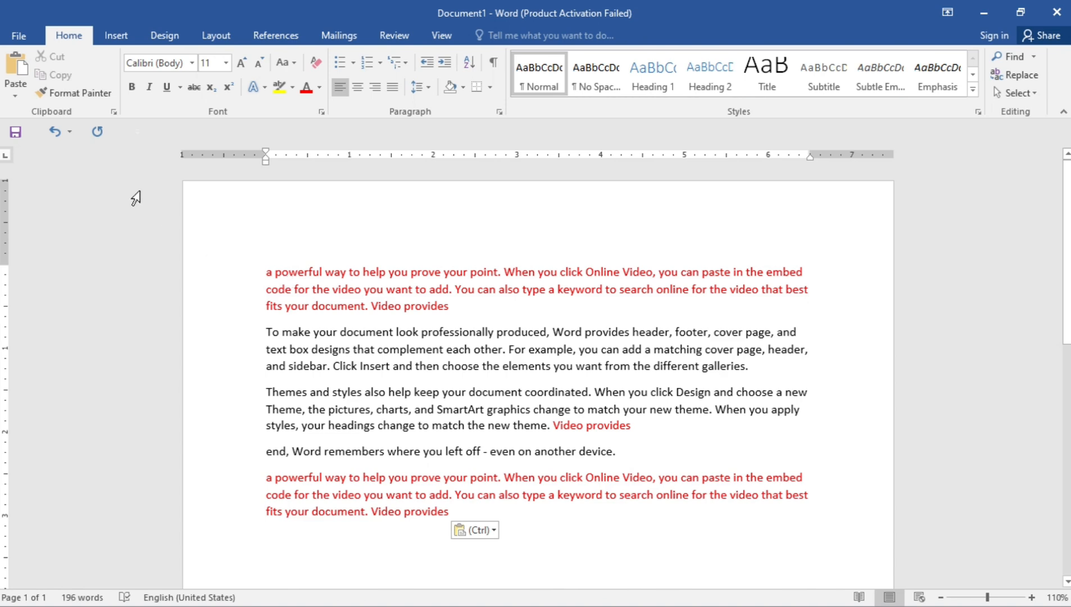
# Clear all formatting from the entire document text
pyautogui.moveTo(268, 271); pyautogui.dragTo(485, 540)
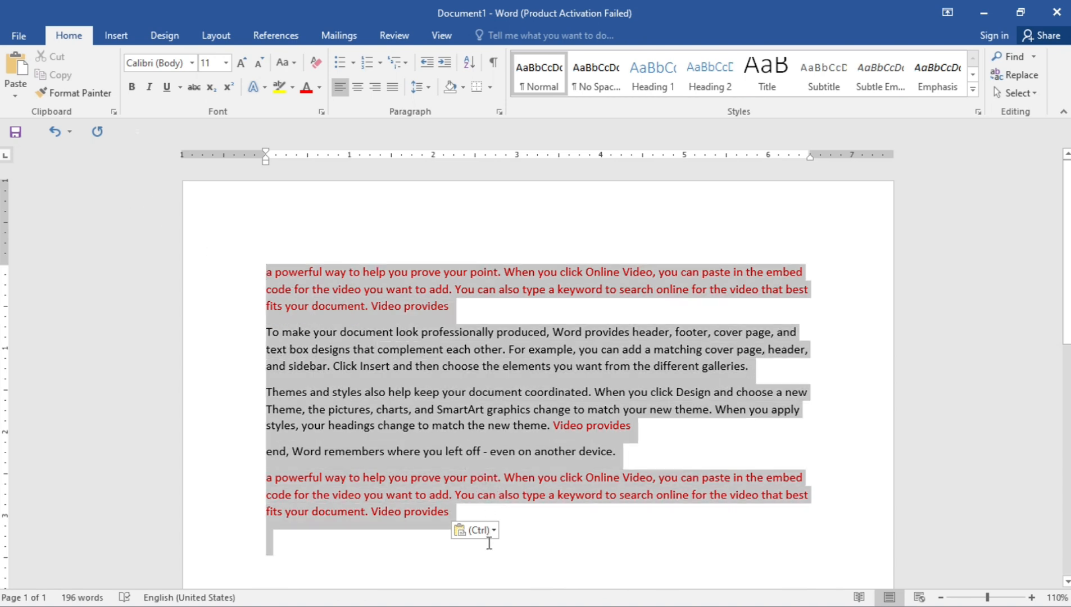
pyautogui.click(317, 63)
pyautogui.click(354, 258)
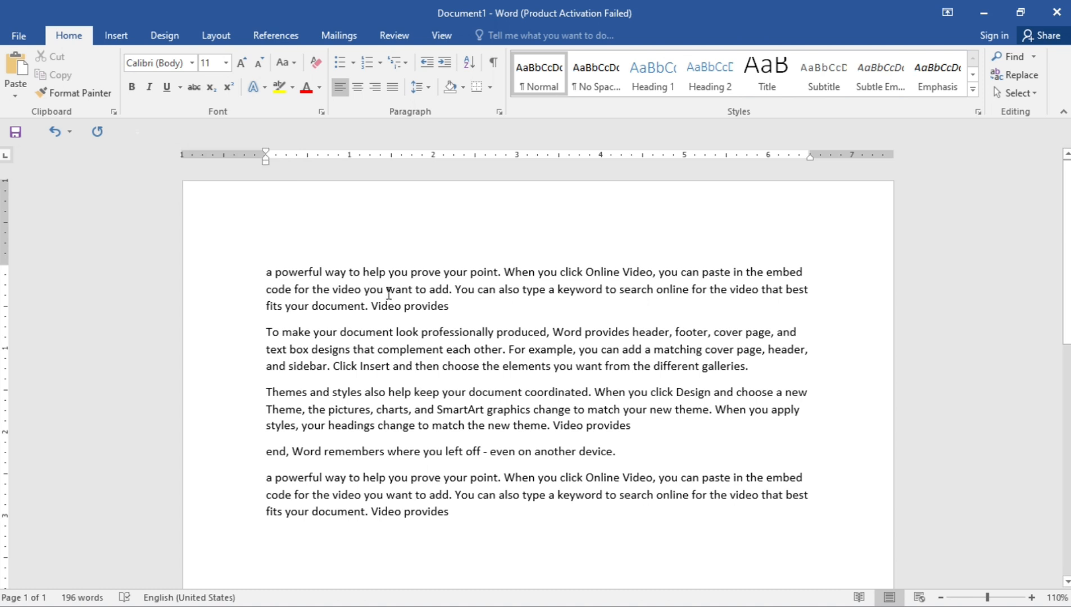
# Format "a powerful way" at the start of the first paragraph as bold, underlined and red
pyautogui.moveTo(340, 273); pyautogui.dragTo(264, 272)
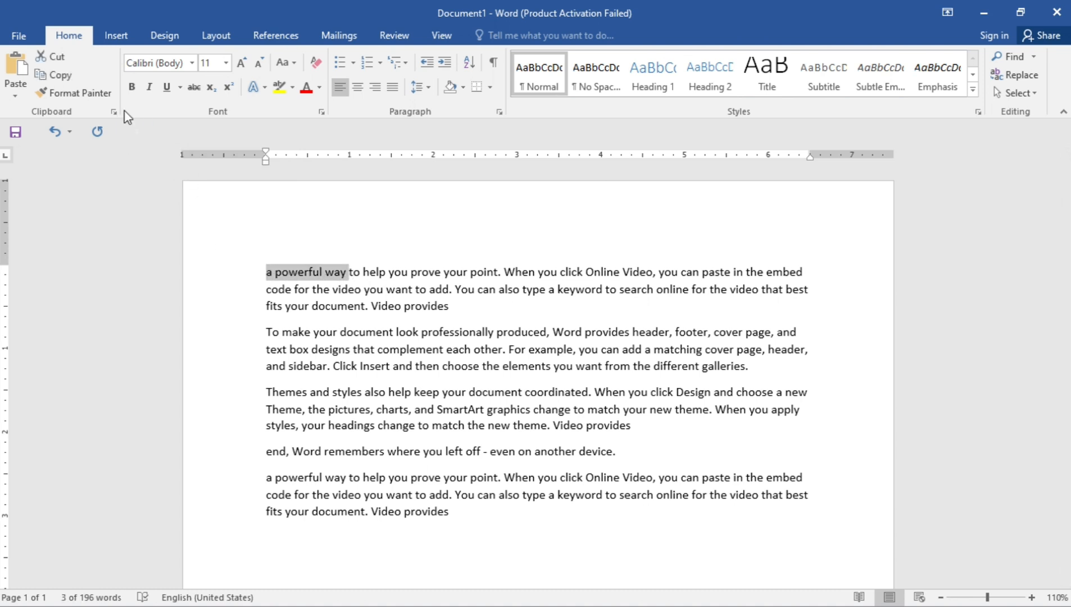
pyautogui.click(130, 89)
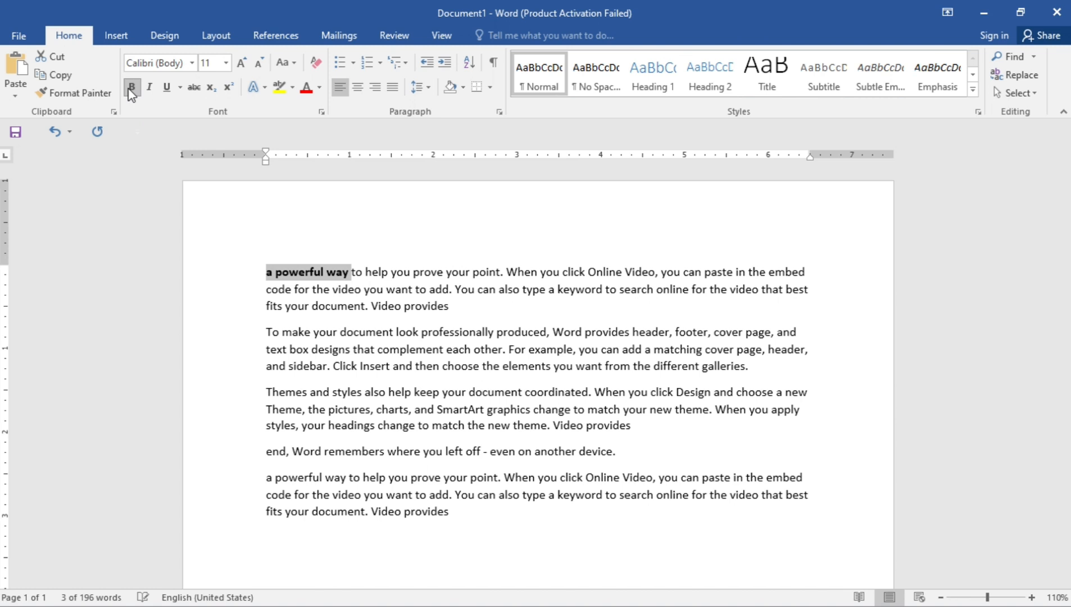
pyautogui.click(164, 88)
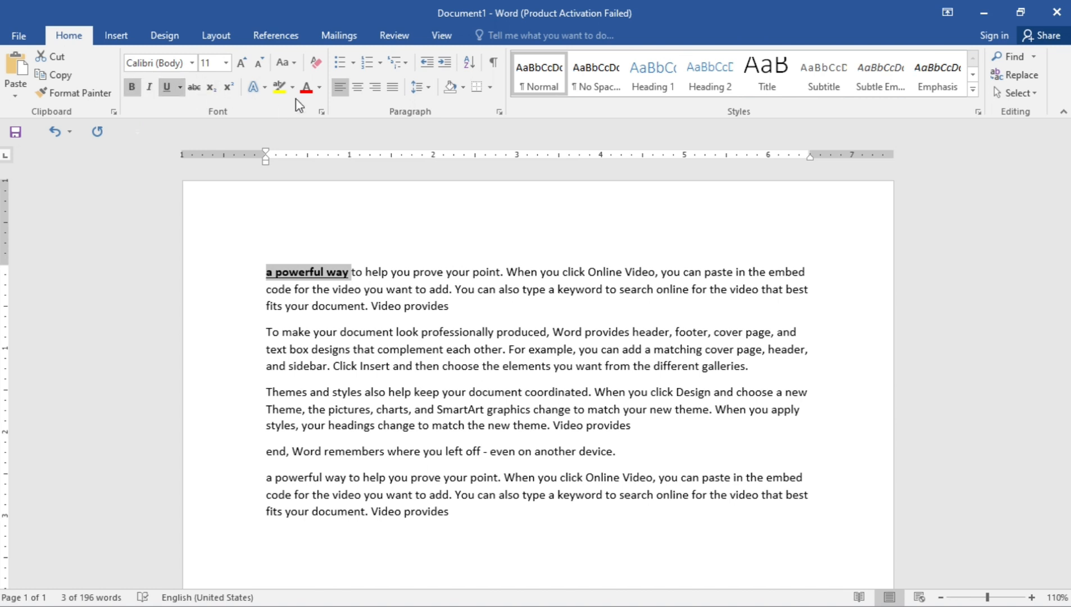
pyautogui.click(319, 87)
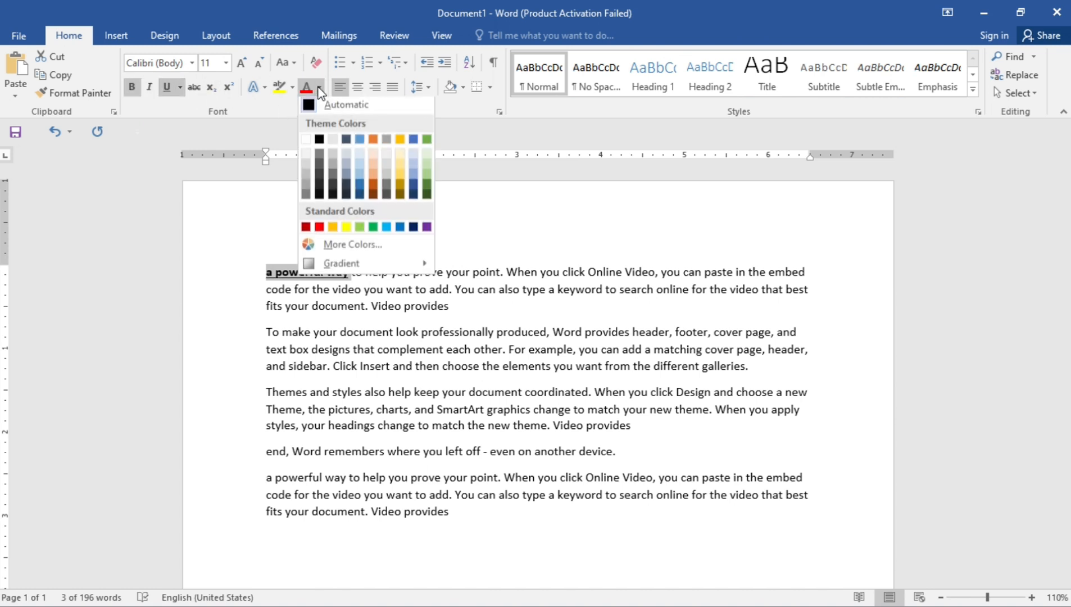
pyautogui.click(319, 229)
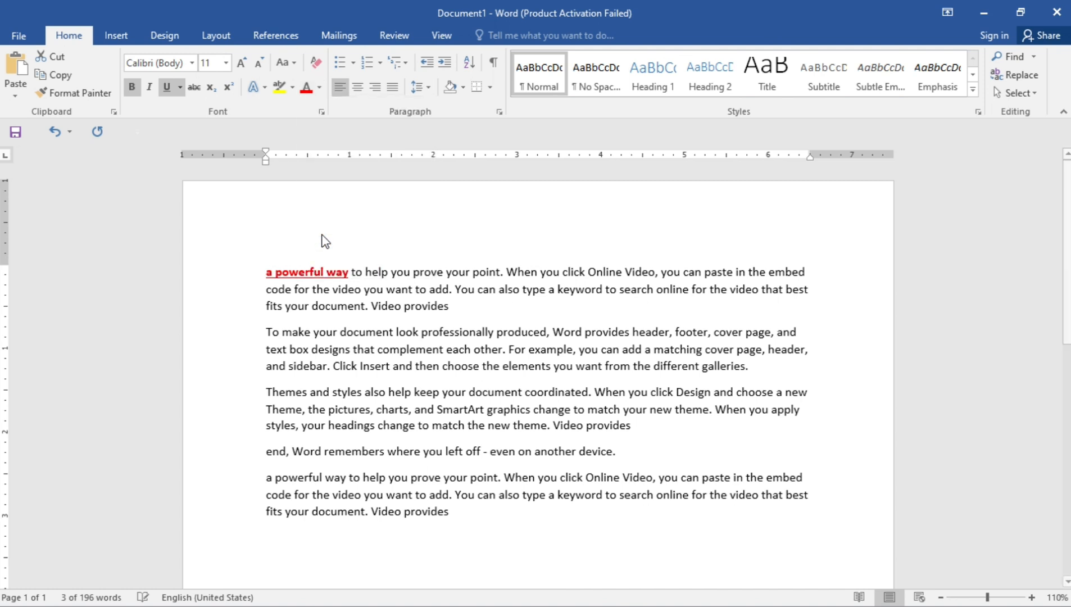
pyautogui.click(364, 275)
# Use Format Painter to apply the formatting of "a powerful way" to the word "video" in the first paragraph's second line
pyautogui.moveTo(349, 275); pyautogui.dragTo(269, 268)
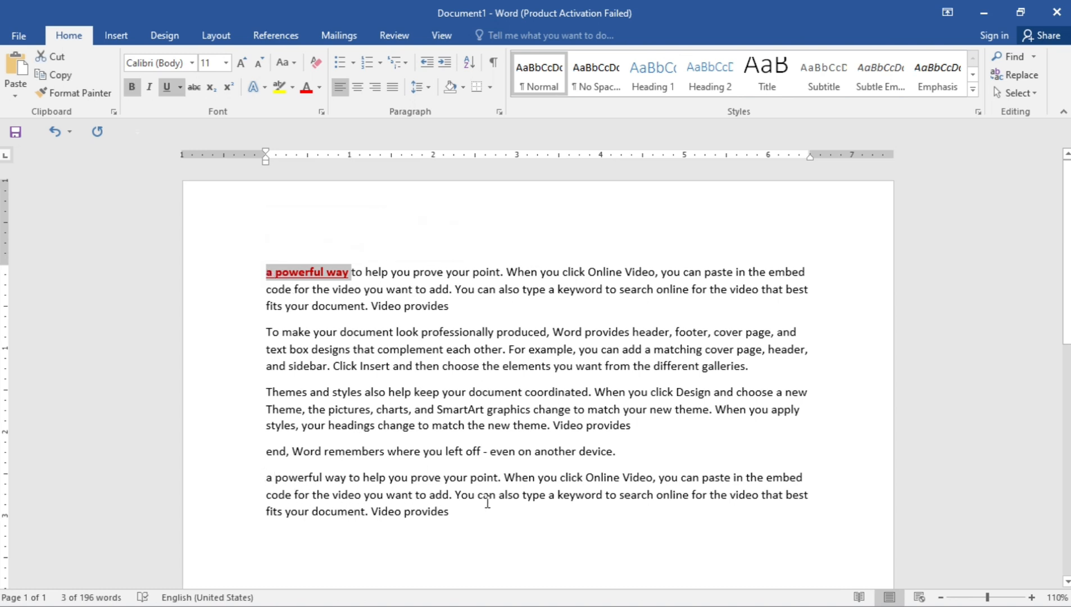
pyautogui.click(336, 274)
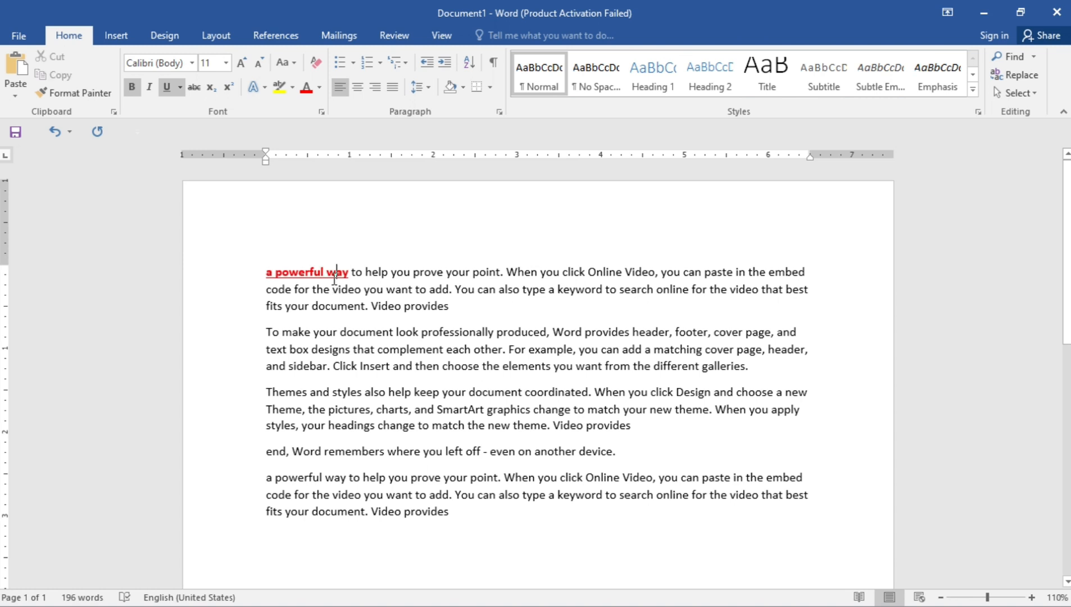
pyautogui.moveTo(337, 271); pyautogui.dragTo(328, 272)
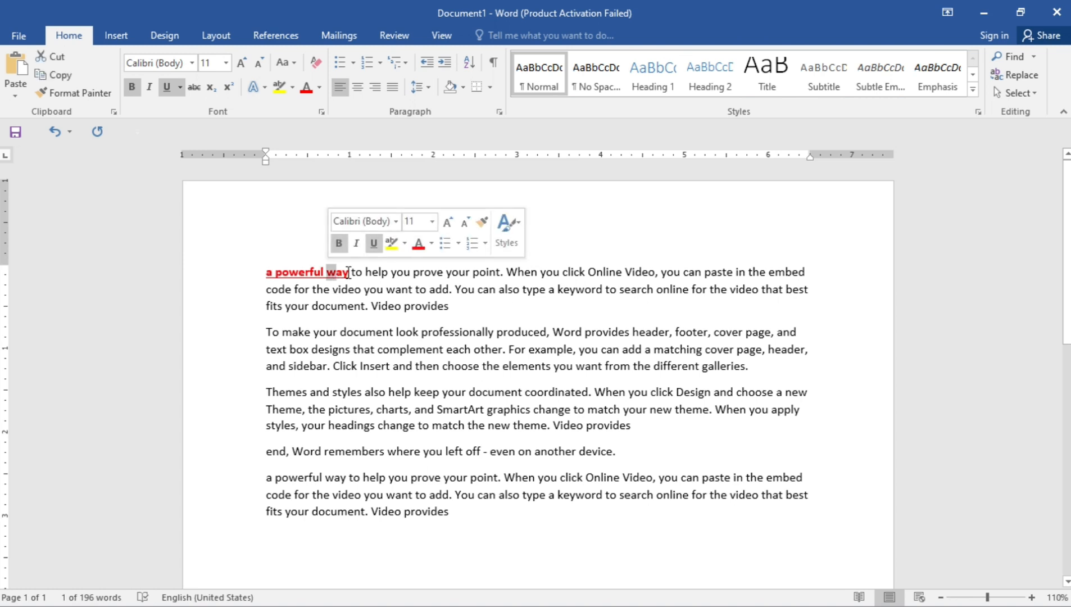
pyautogui.moveTo(348, 272); pyautogui.dragTo(262, 273)
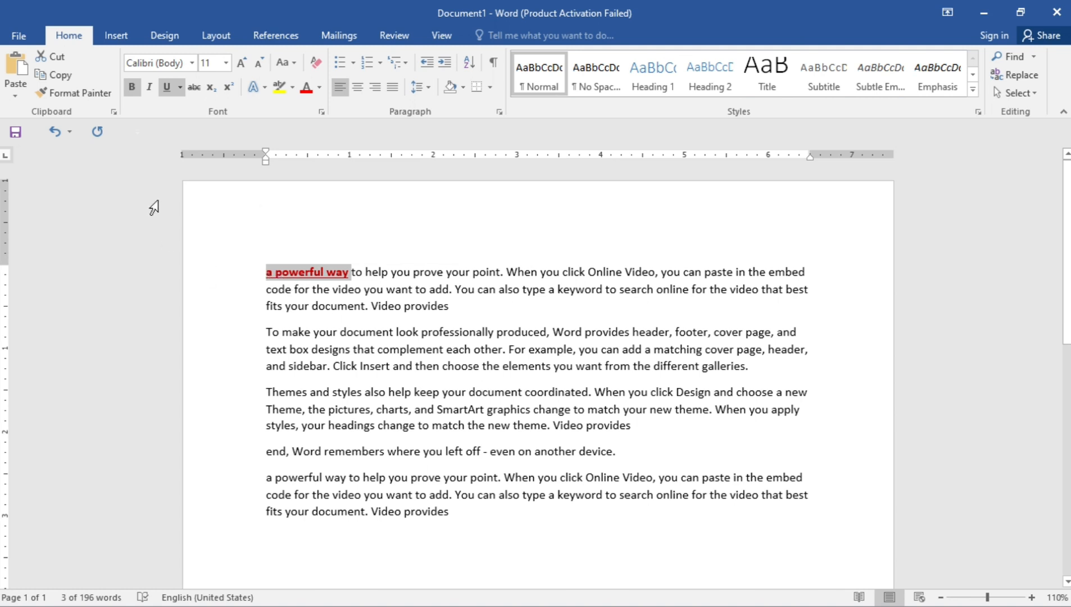
pyautogui.click(86, 97)
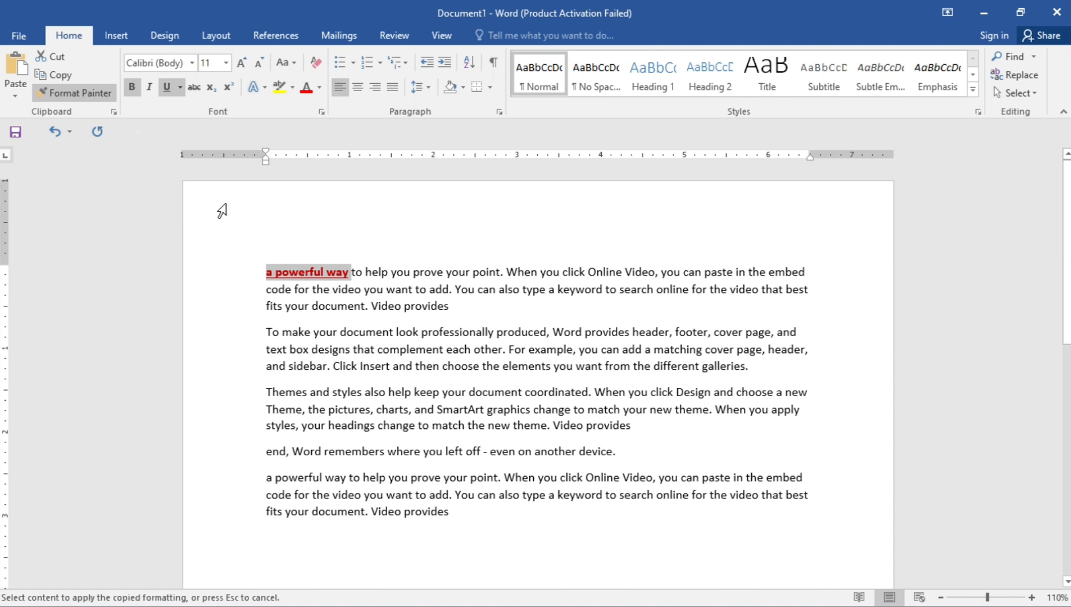
pyautogui.click(347, 289)
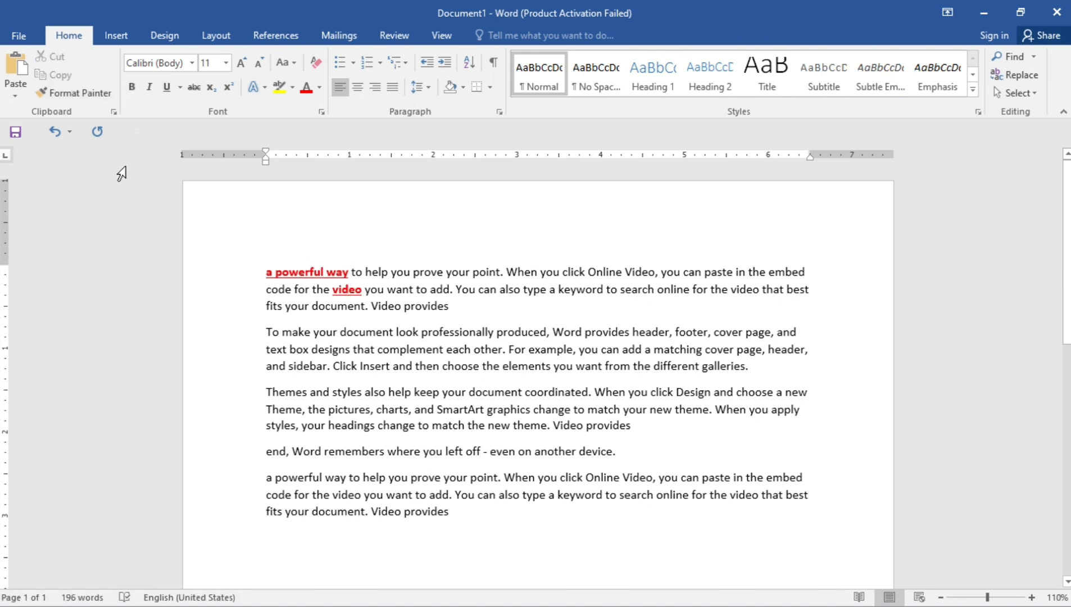
# Use Format Painter to apply the formatting of "a powerful" in the first paragraph to the whole last paragraph
pyautogui.moveTo(327, 272); pyautogui.dragTo(256, 263)
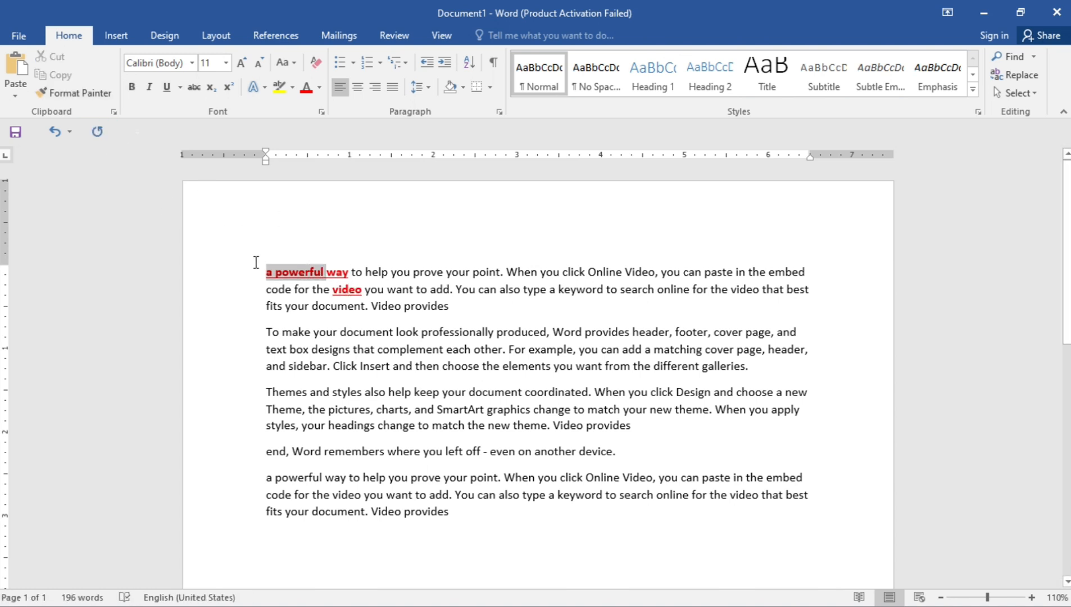
pyautogui.click(79, 93)
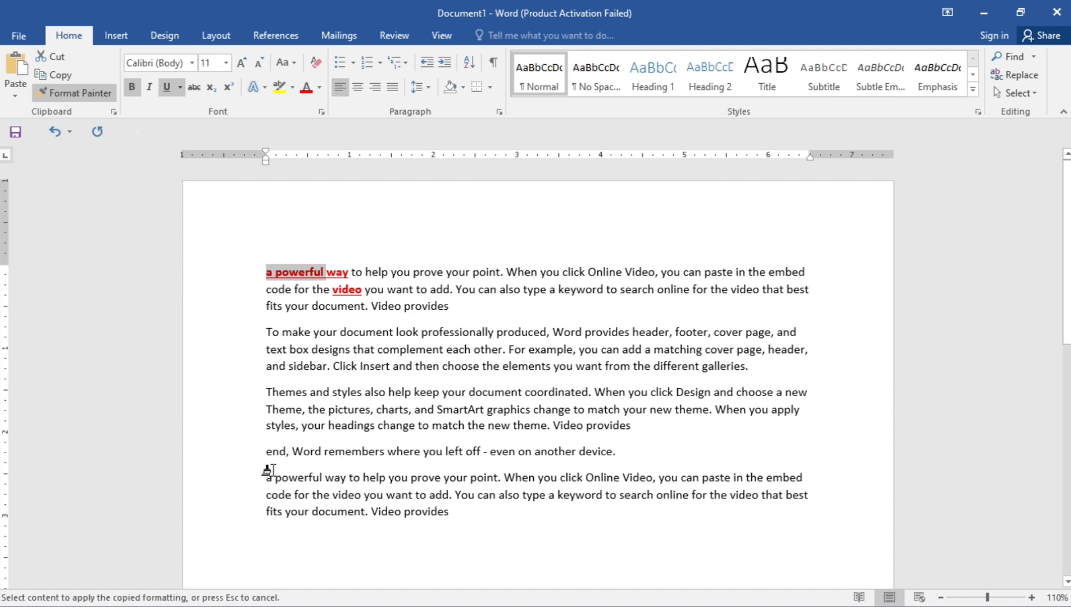
pyautogui.moveTo(268, 470)
pyautogui.mouseDown()
pyautogui.moveTo(289, 497)
pyautogui.moveTo(453, 512)
pyautogui.mouseUp()
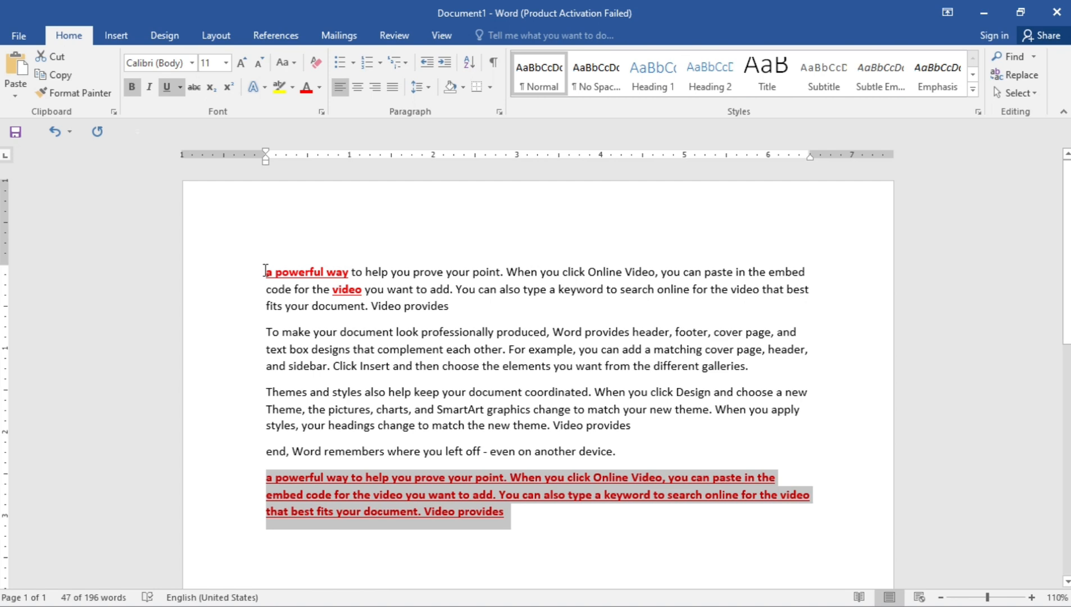
# Clear all formatting from the entire document text, including the red bold underlined passages
pyautogui.moveTo(265, 270); pyautogui.dragTo(612, 507)
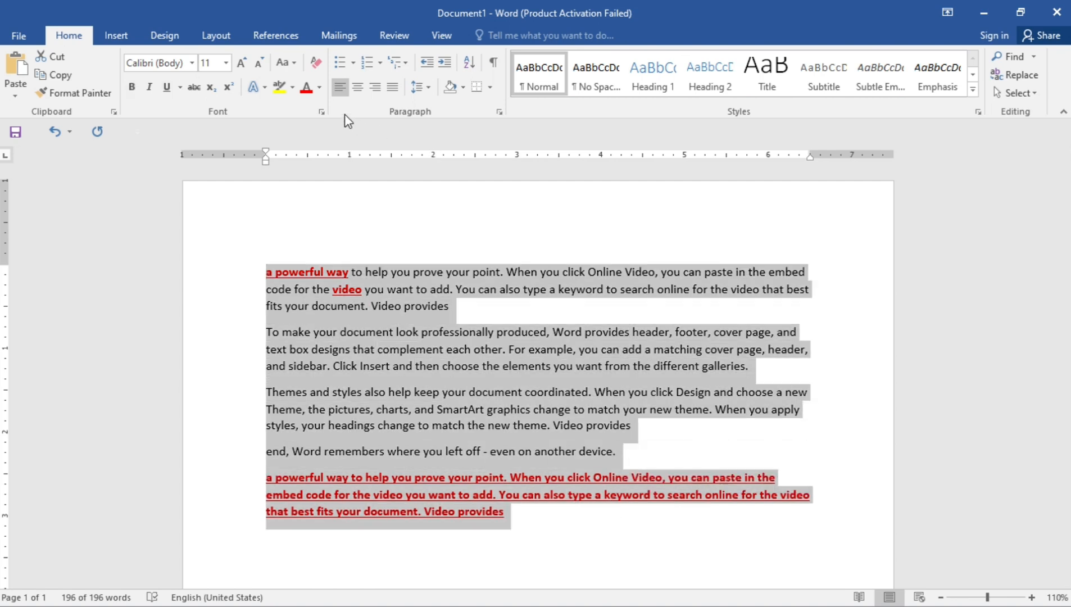
pyautogui.click(316, 63)
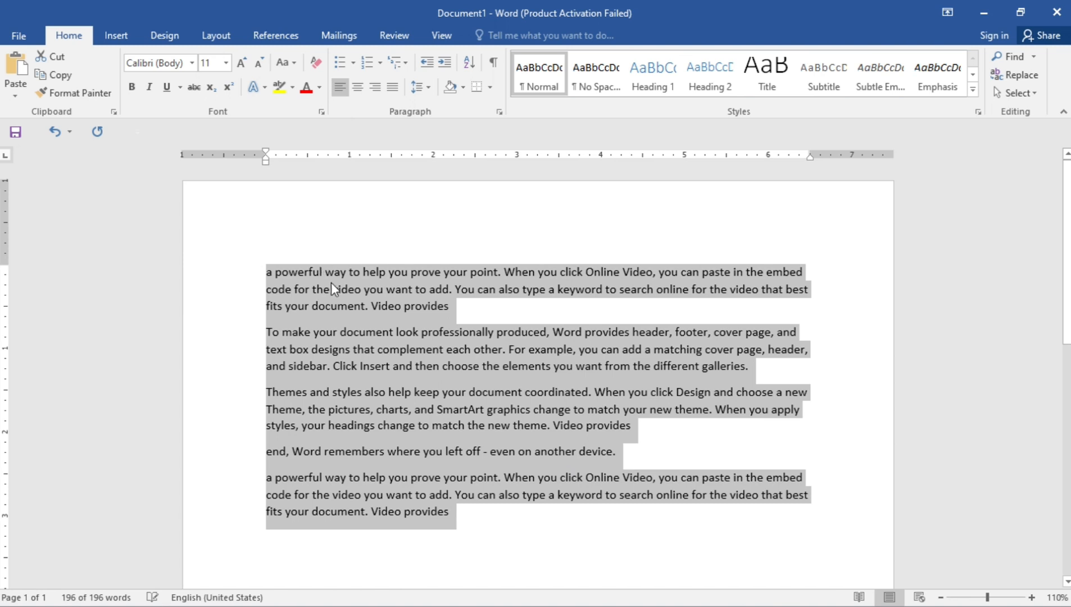
pyautogui.click(319, 272)
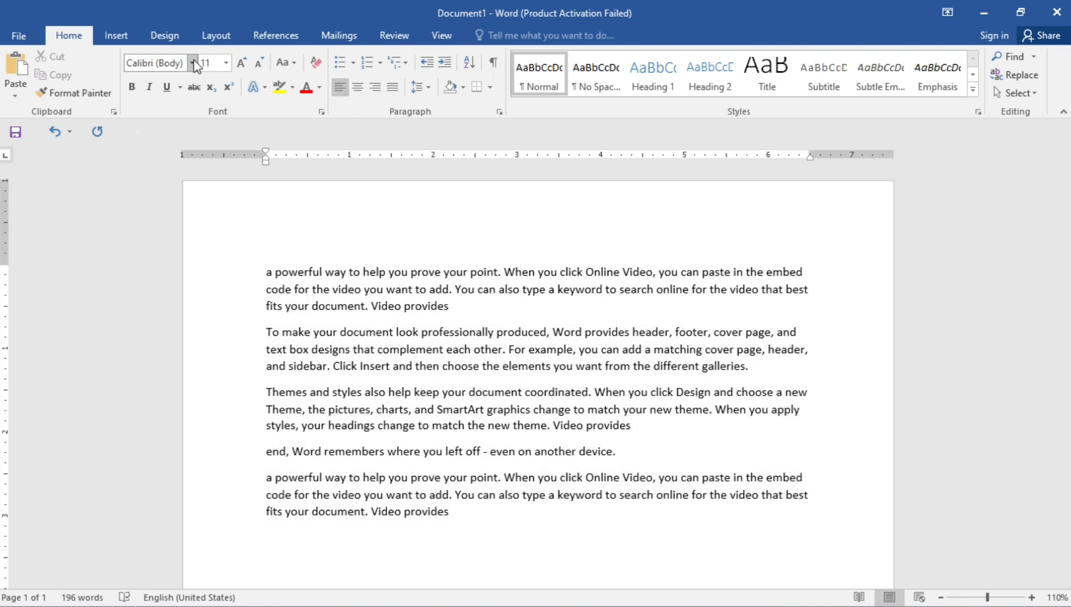
# Preview different fonts and font sizes on the text from the beginning through "You can also type" in the last paragraph
pyautogui.moveTo(265, 269); pyautogui.dragTo(545, 493)
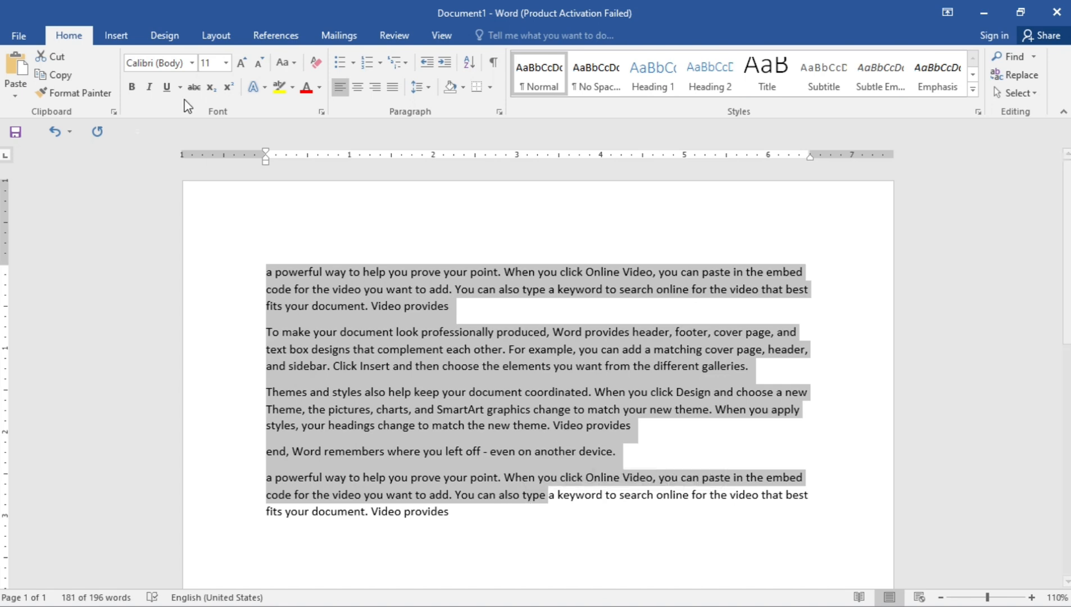
pyautogui.click(192, 63)
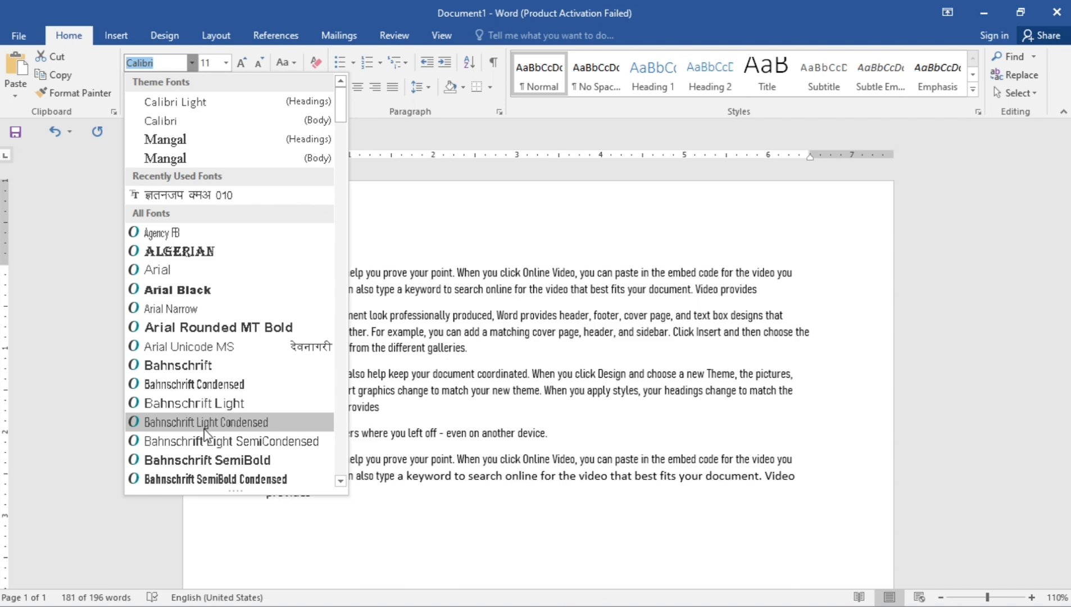
pyautogui.click(392, 251)
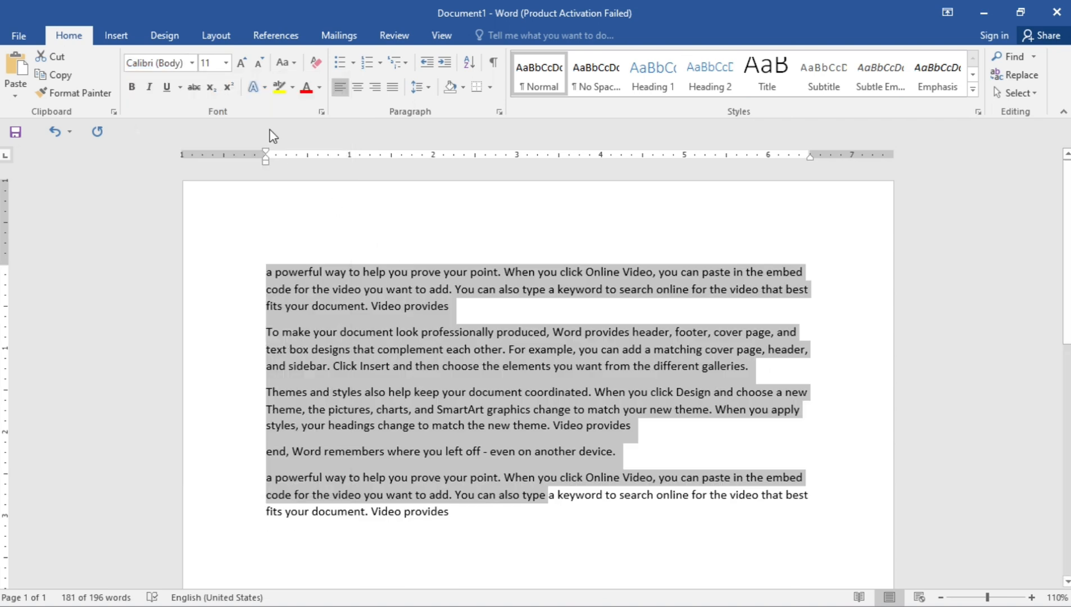
pyautogui.click(227, 64)
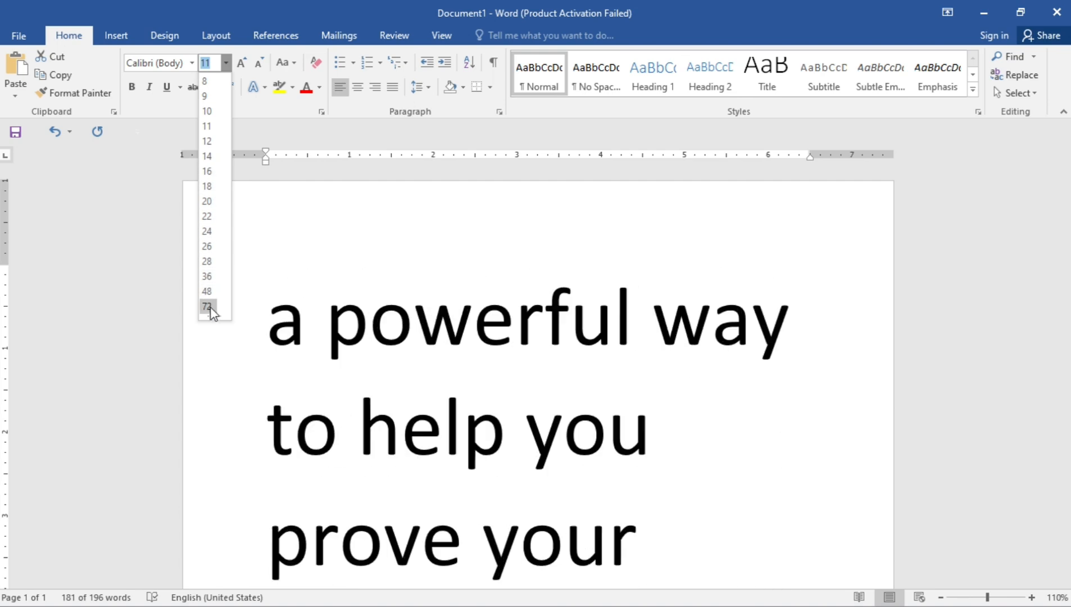
pyautogui.click(315, 236)
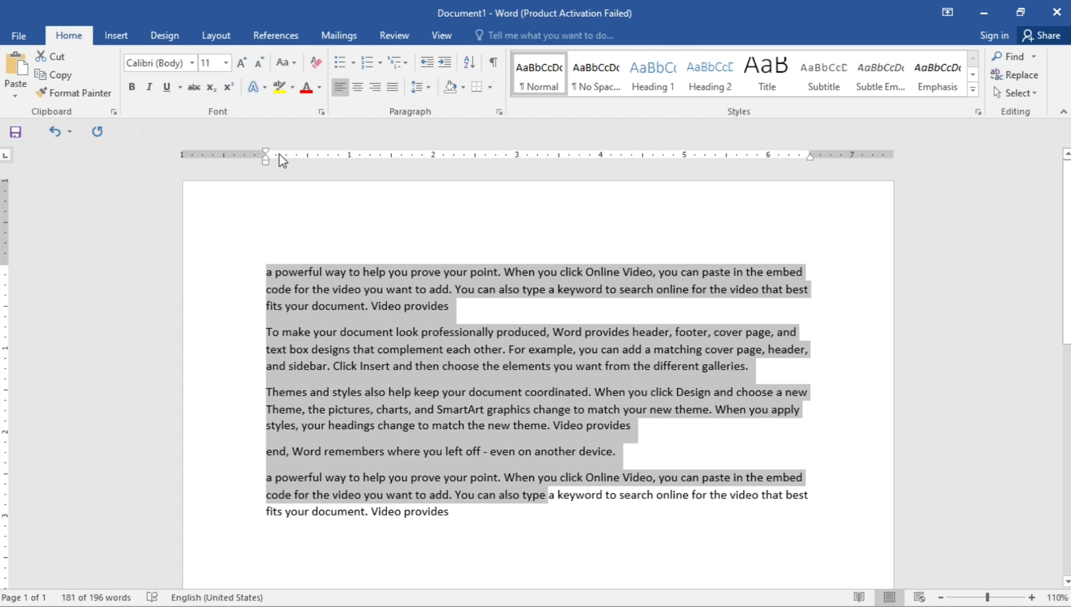
# Increase the font size of the selected text incrementally to 22 with Increase Font Size
pyautogui.click(244, 61)
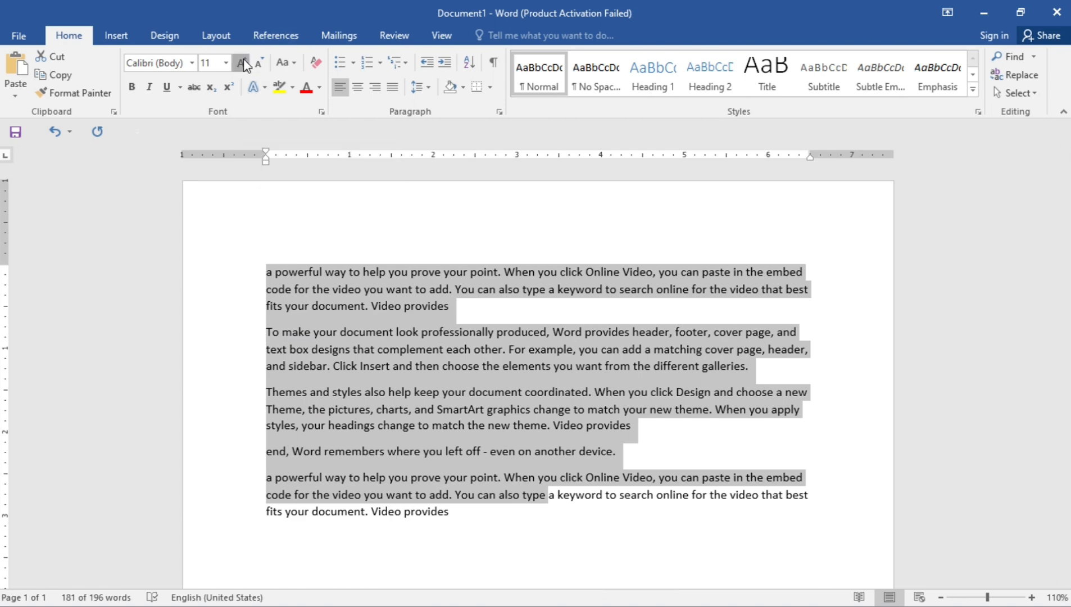
pyautogui.click(244, 61)
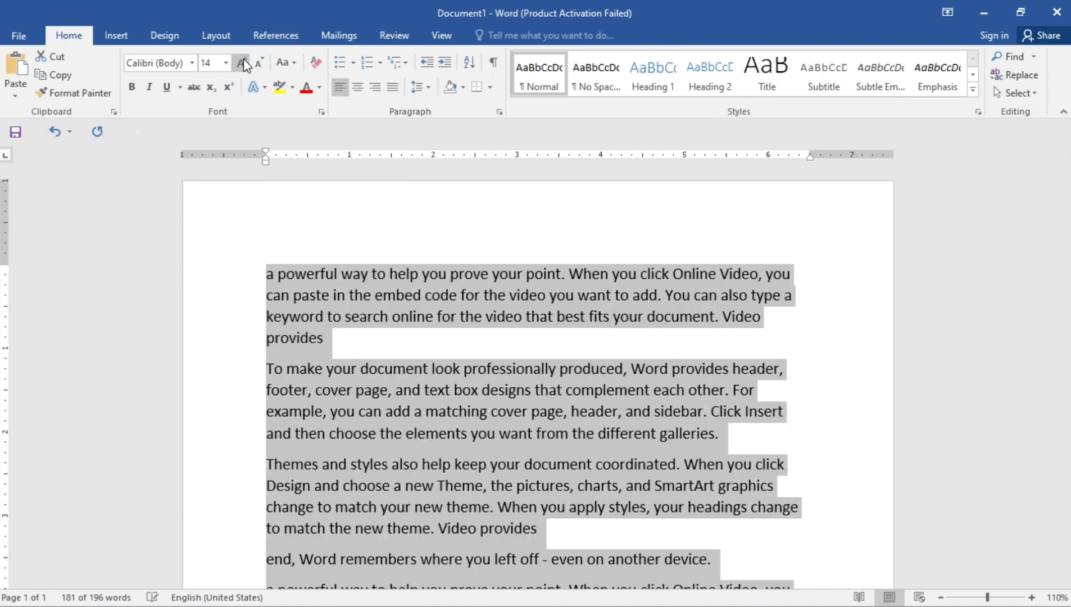
pyautogui.click(243, 61)
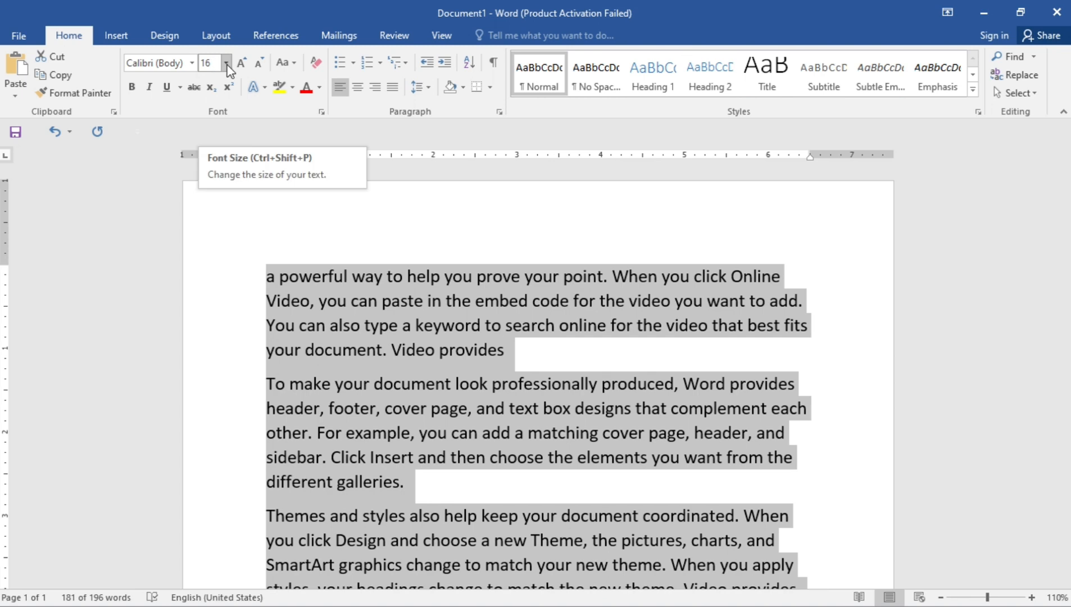
pyautogui.click(242, 62)
pyautogui.click(243, 63)
pyautogui.click(243, 63)
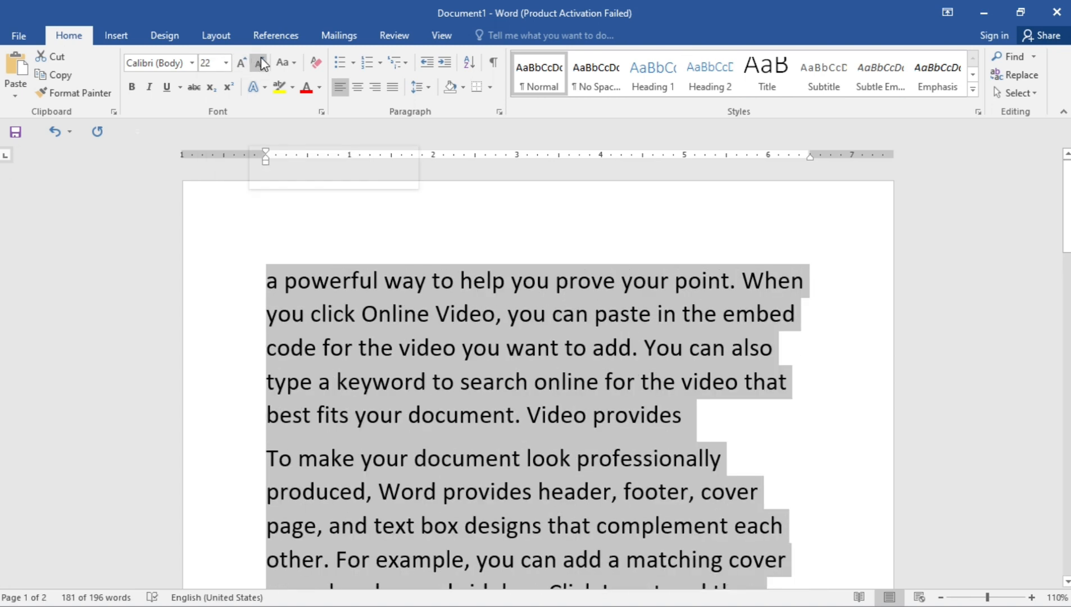
# Reduce the font size of the selected text incrementally to 12 with Decrease Font Size
pyautogui.click(260, 63)
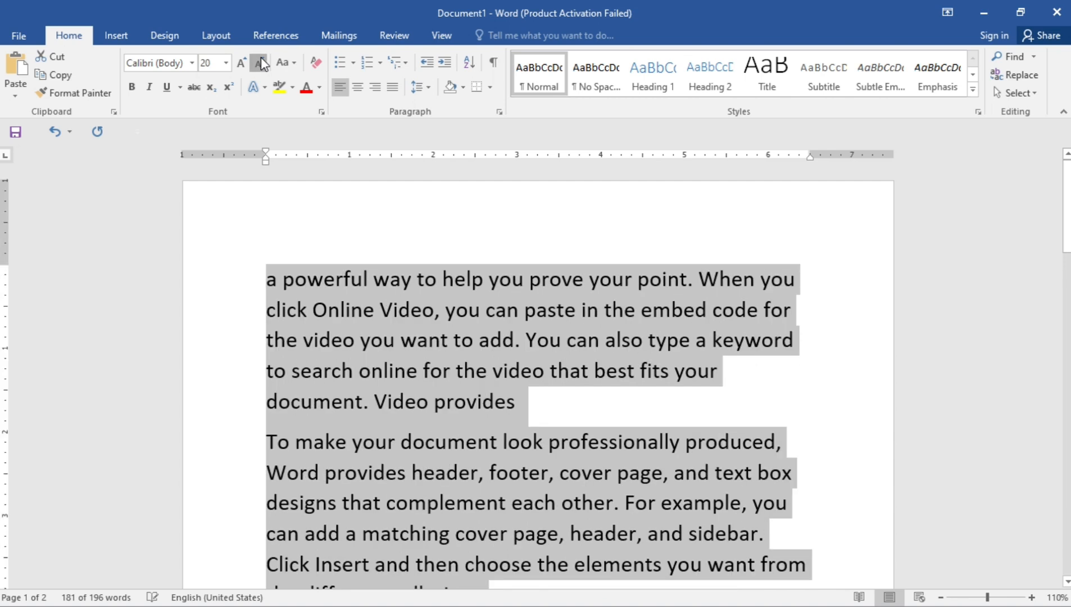
pyautogui.click(261, 63)
pyautogui.click(260, 63)
pyautogui.click(262, 58)
pyautogui.click(261, 58)
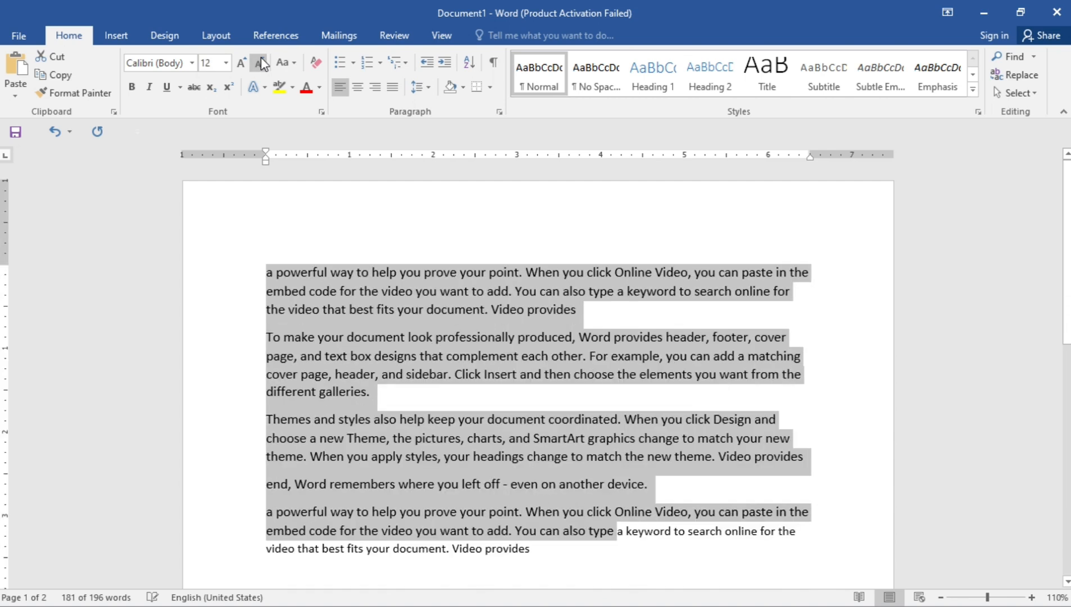
pyautogui.click(293, 64)
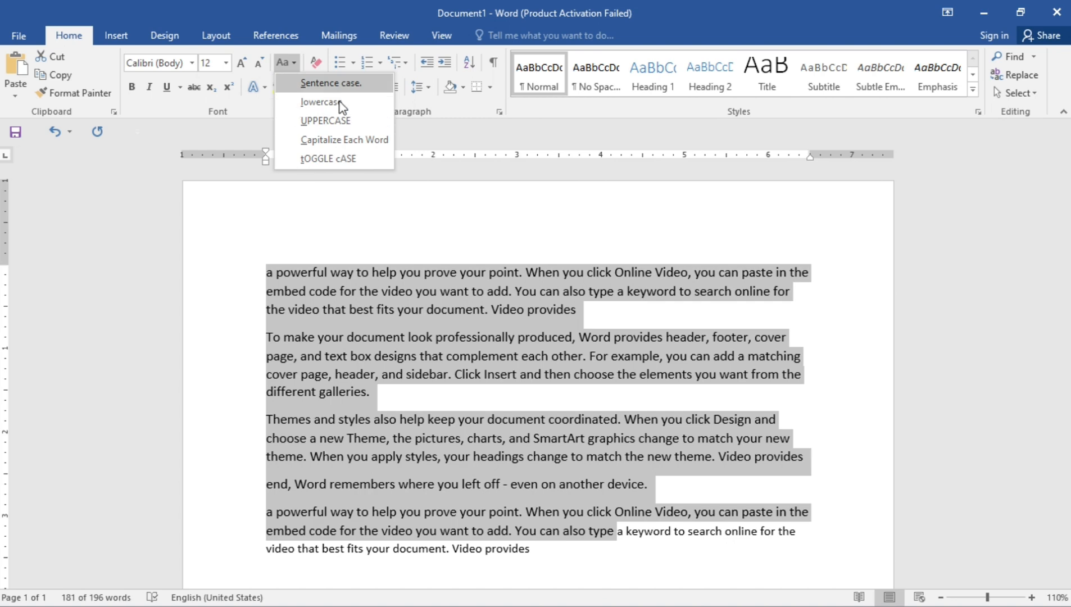
pyautogui.click(356, 225)
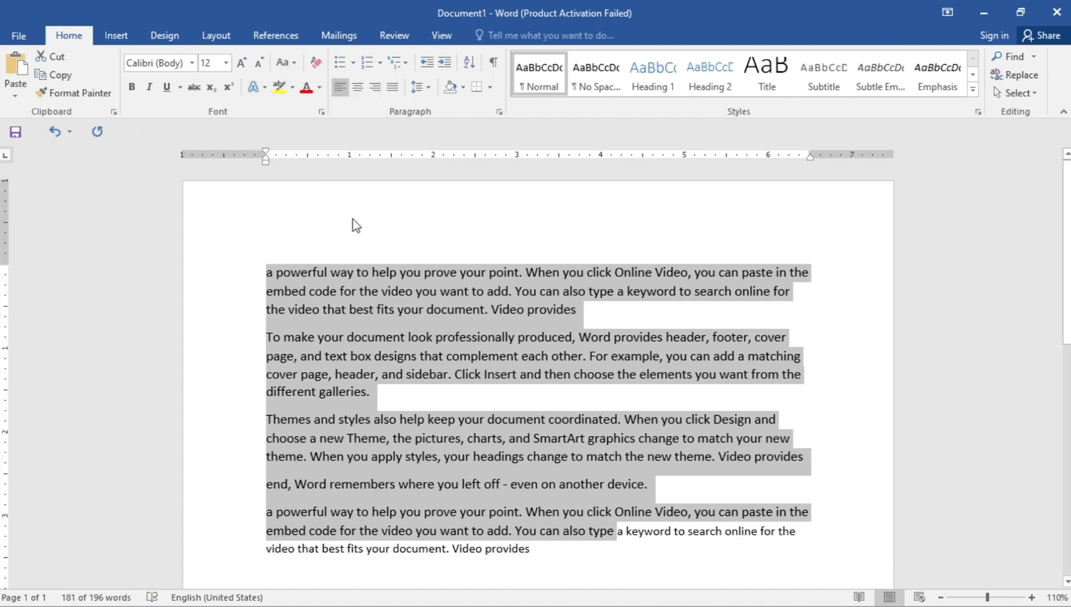
pyautogui.click(284, 62)
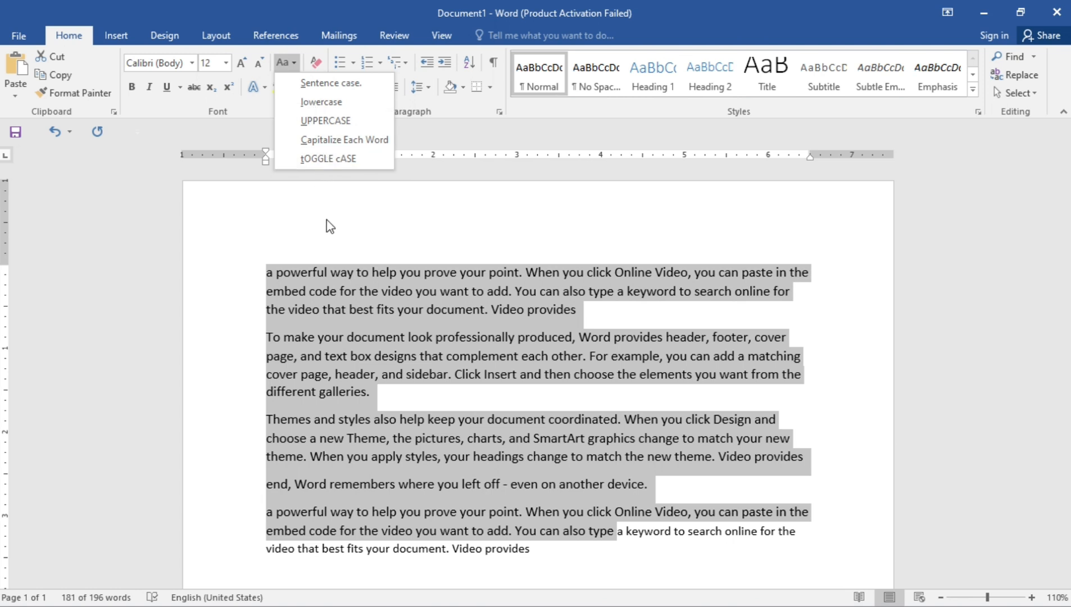
pyautogui.click(326, 252)
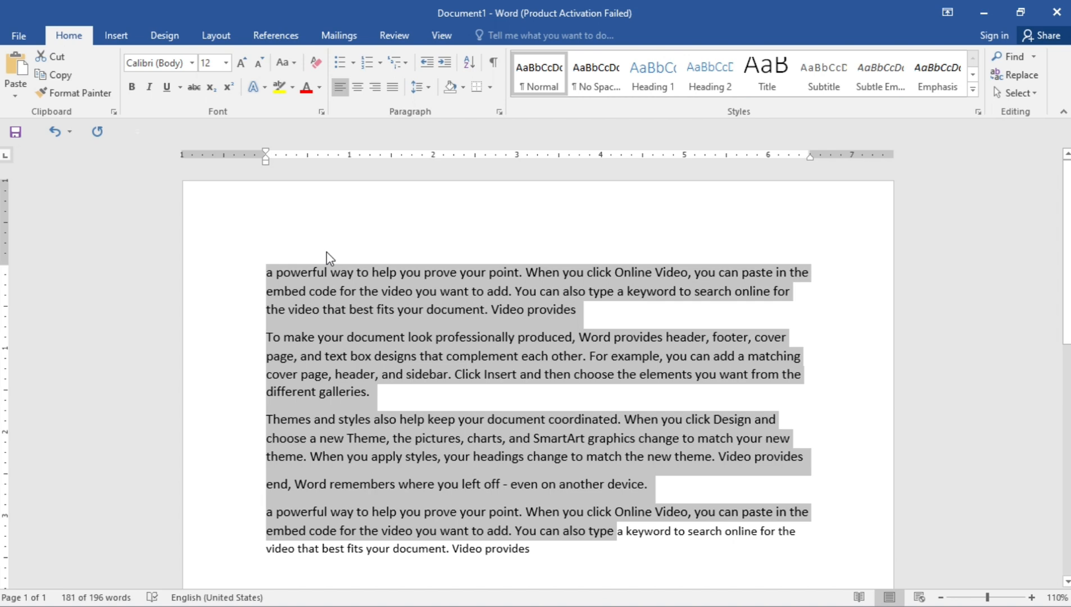
pyautogui.click(325, 290)
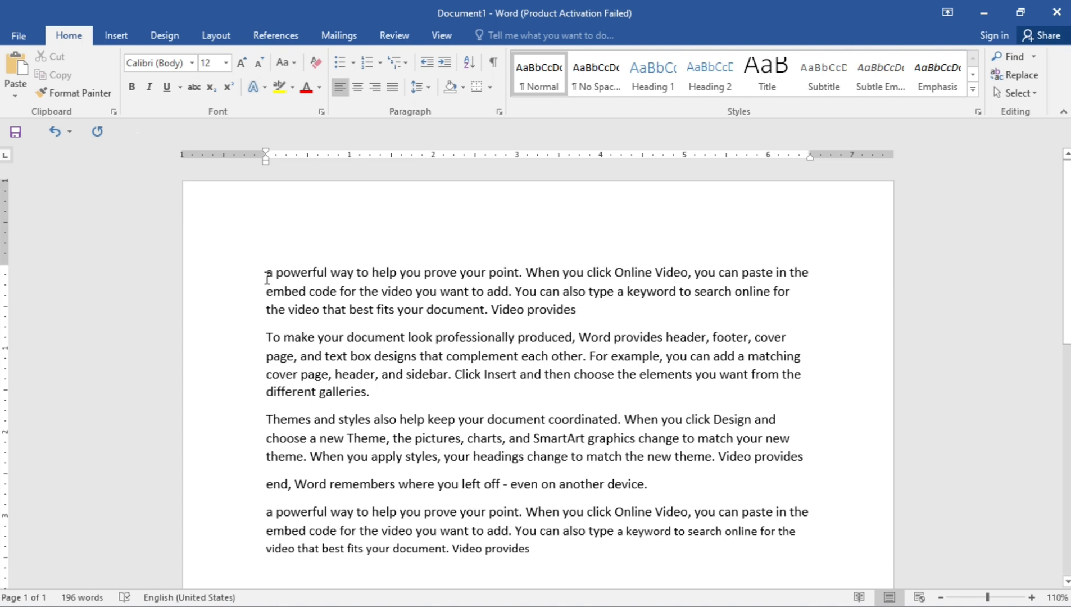
# Select the entire document text and change its case to lowercase
pyautogui.moveTo(267, 278); pyautogui.dragTo(607, 584)
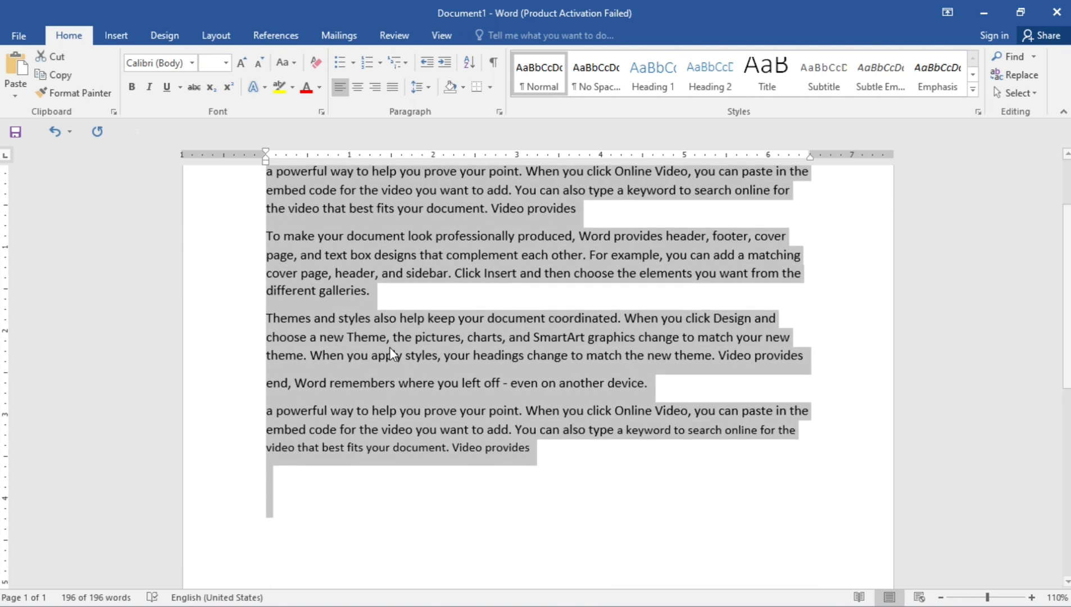
pyautogui.click(293, 63)
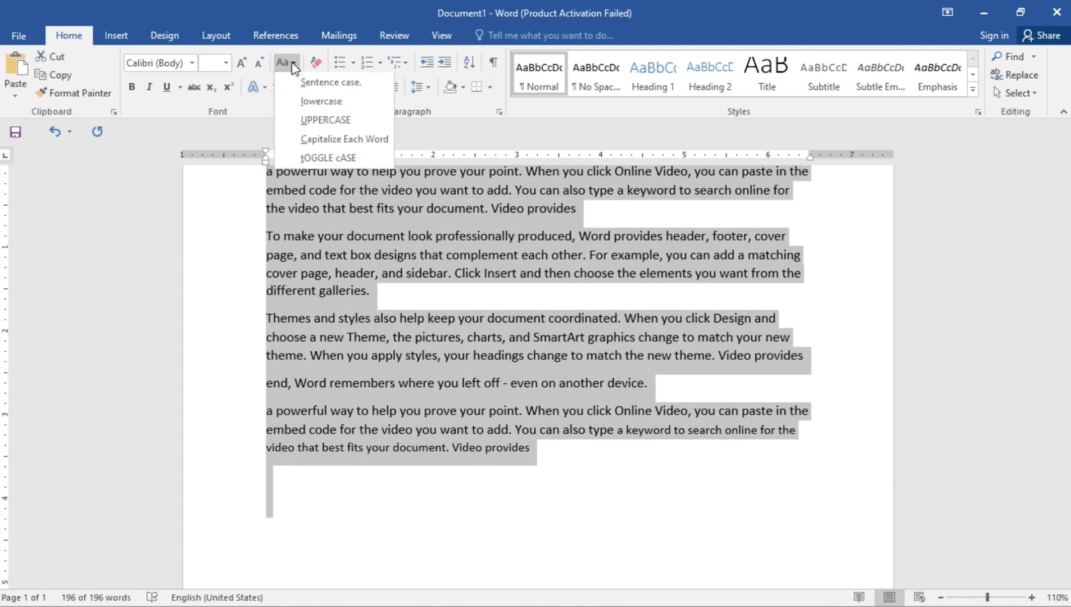
pyautogui.click(322, 102)
pyautogui.scroll(2, 339, 268)
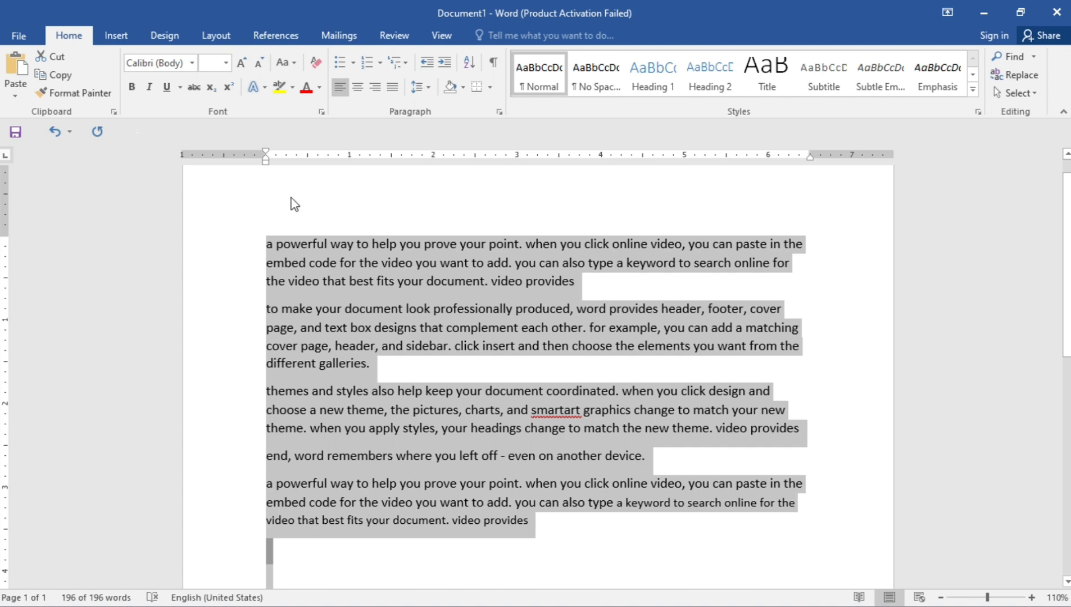
# Change the case of the whole text to UPPERCASE, followed by Capitalize Each Word
pyautogui.click(295, 65)
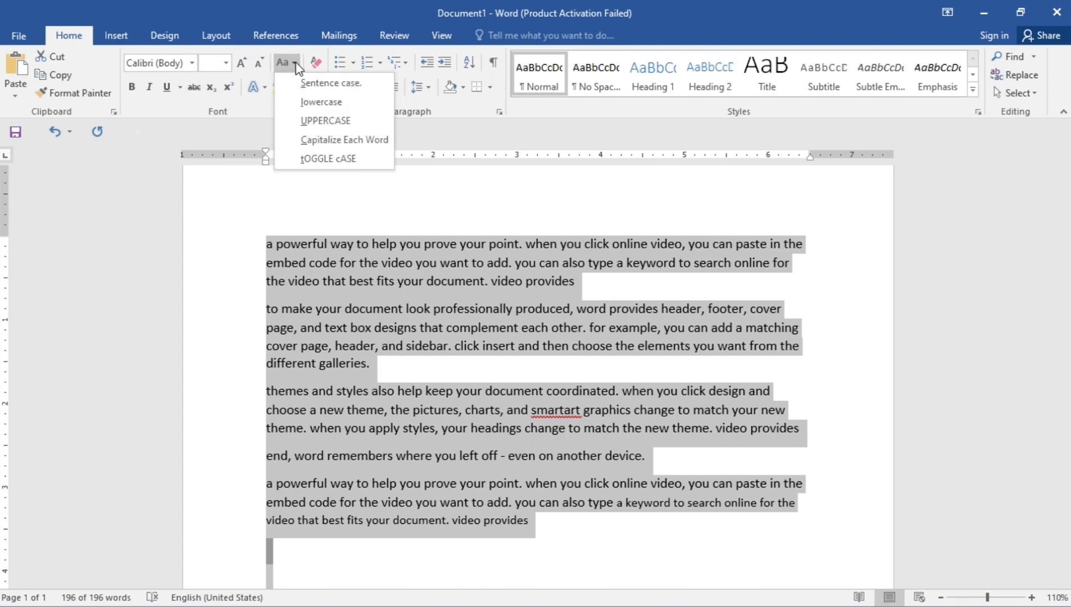
pyautogui.click(325, 121)
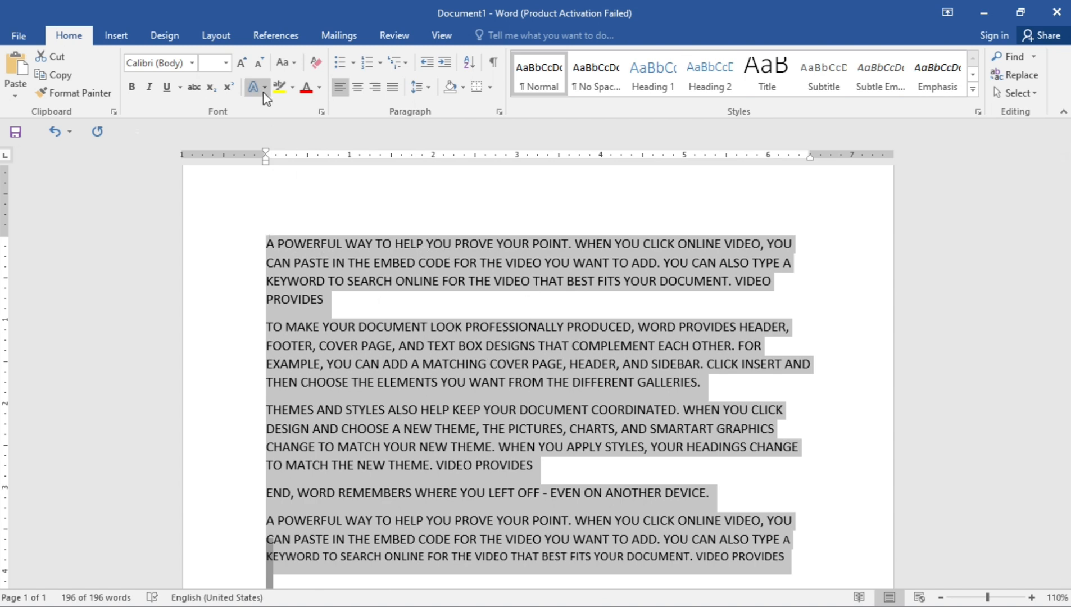
pyautogui.click(285, 63)
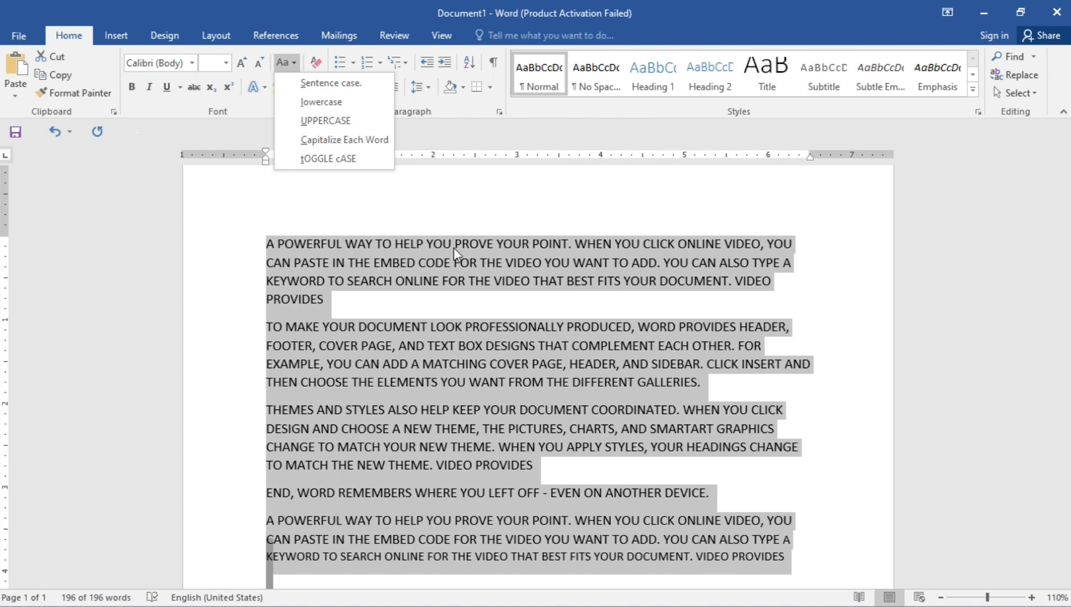
pyautogui.click(358, 147)
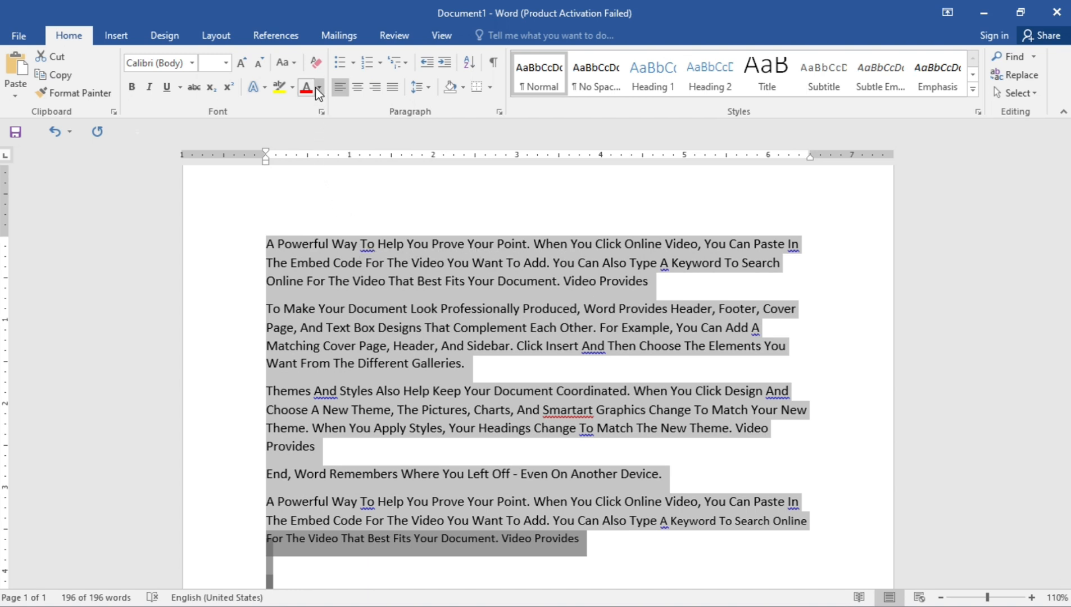
# Apply tOGGLE cASE to the whole text, followed by Sentence case
pyautogui.click(291, 63)
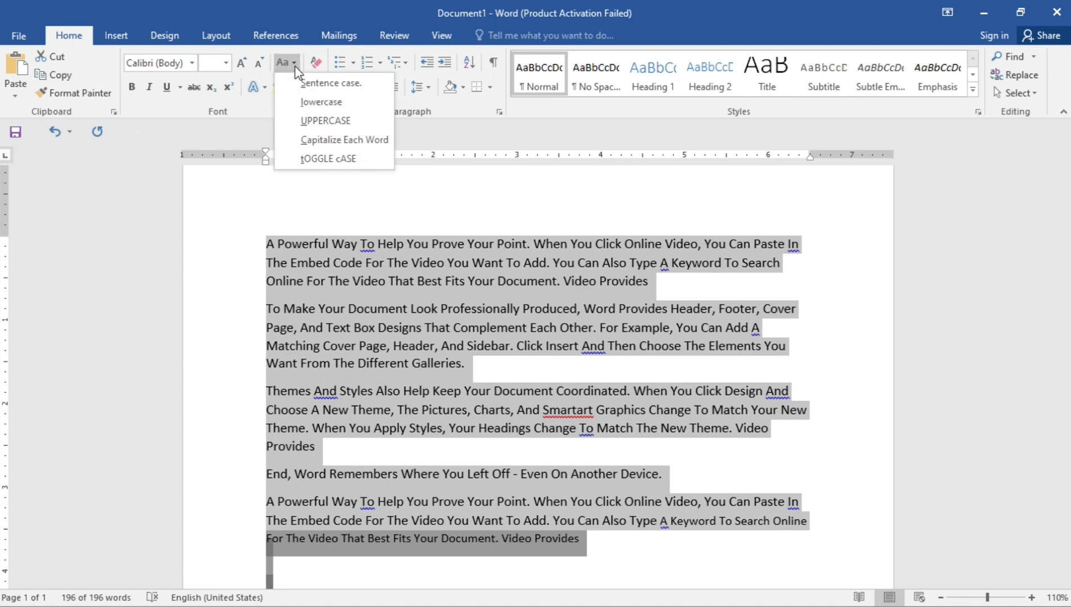
pyautogui.click(311, 158)
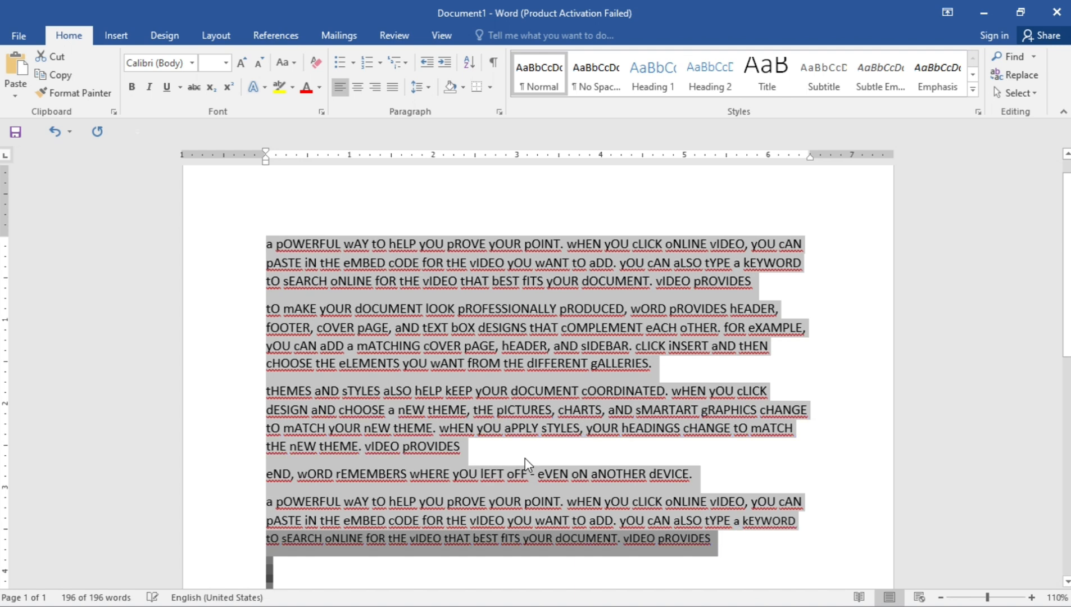
pyautogui.click(290, 63)
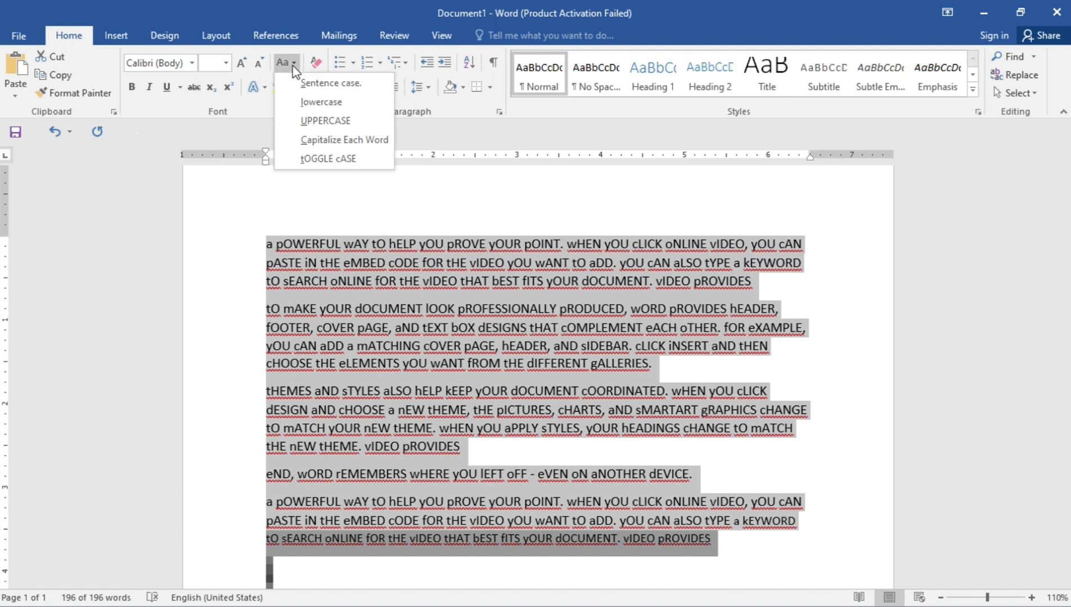
pyautogui.click(329, 85)
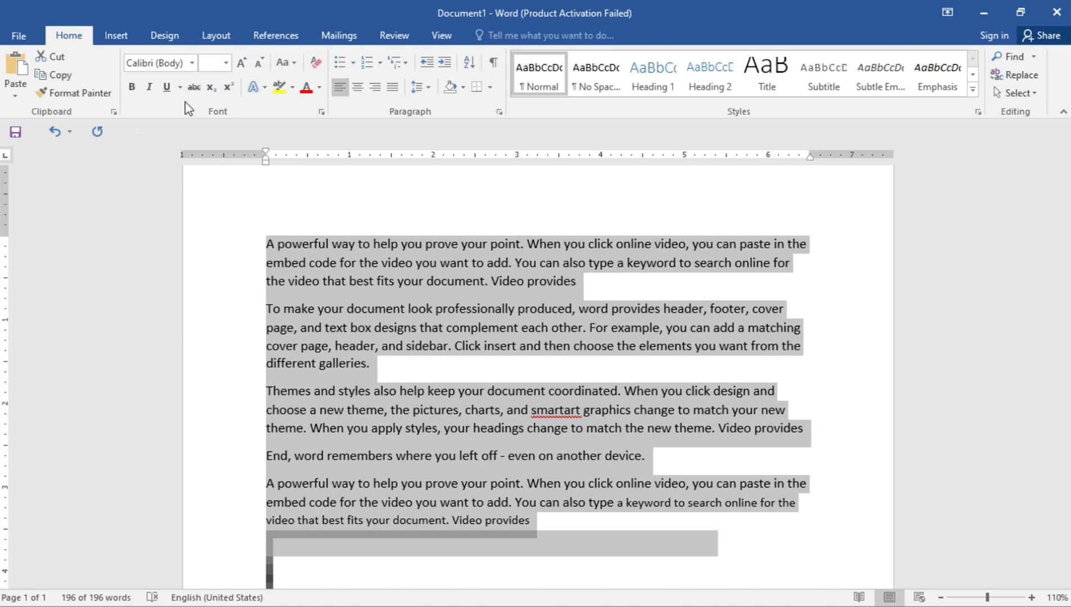
# Try bold and italic separately on the whole text, removing each again, and deselect the text
pyautogui.click(133, 88)
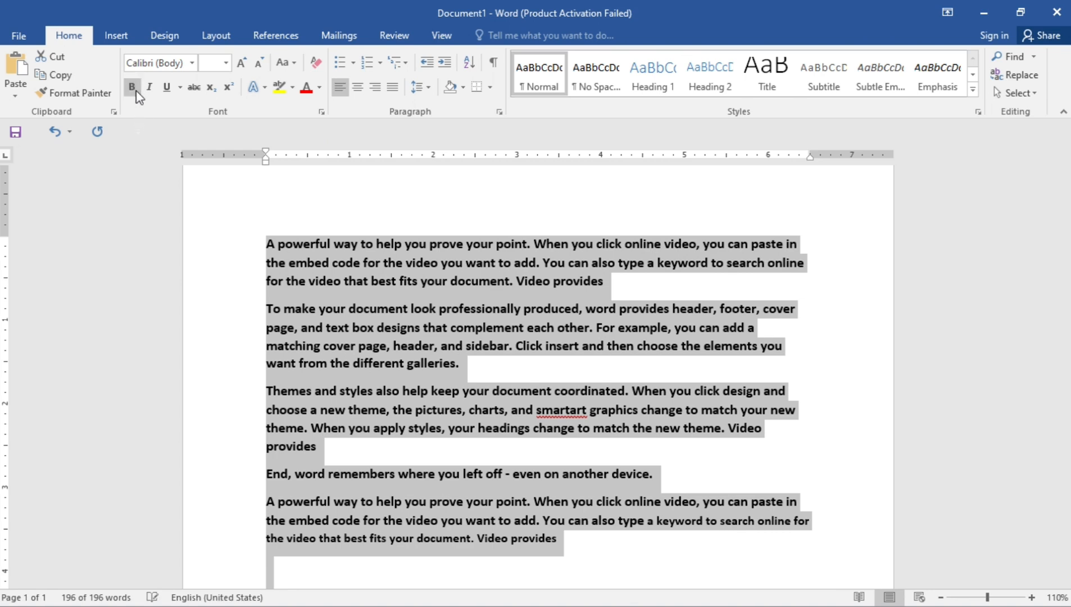
pyautogui.click(134, 89)
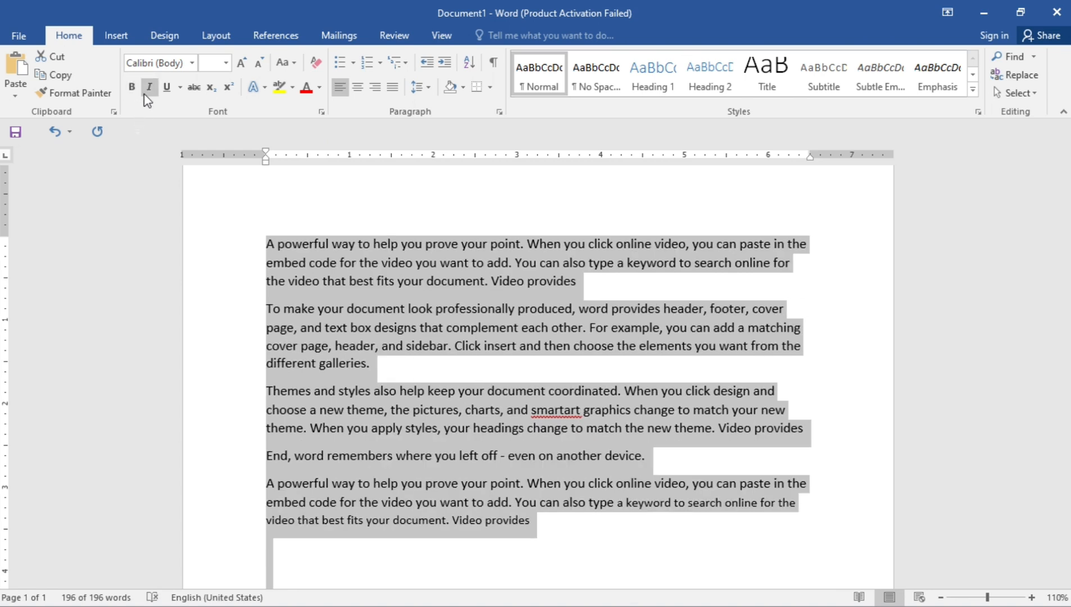
pyautogui.click(147, 94)
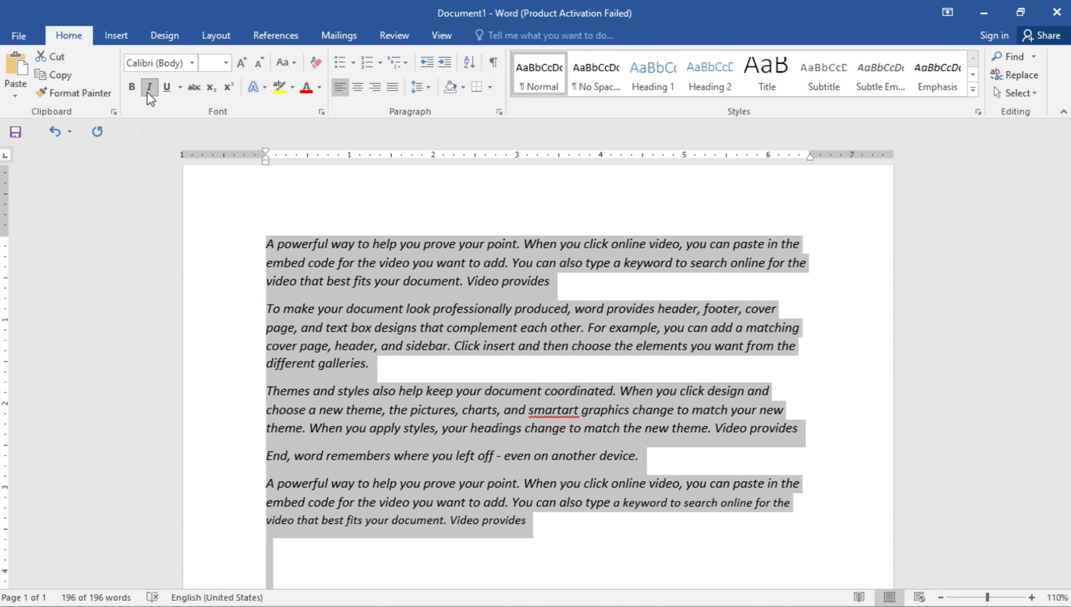
pyautogui.click(150, 95)
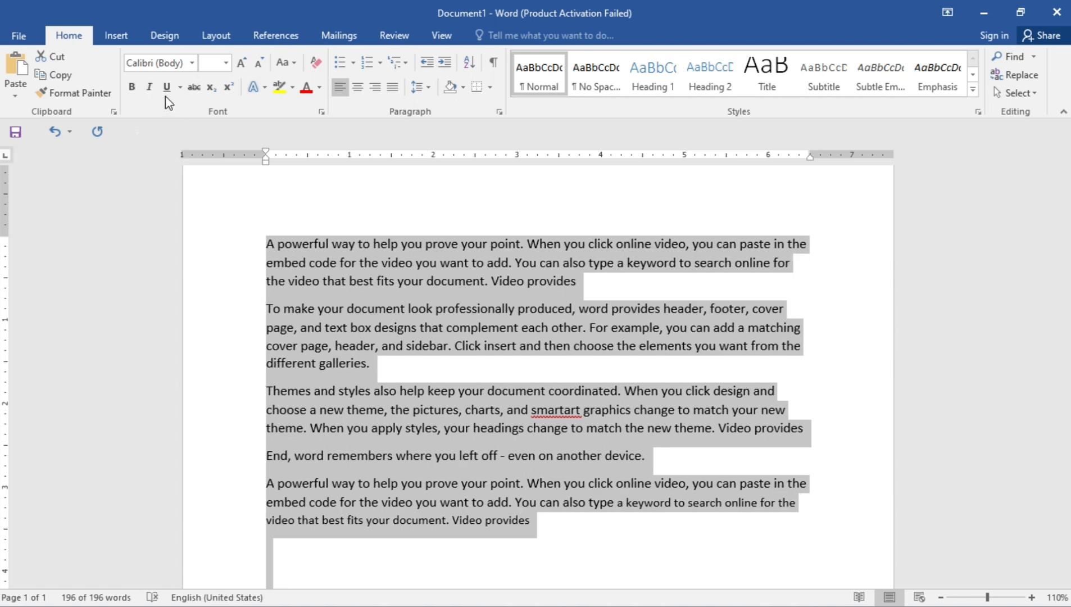
pyautogui.click(306, 280)
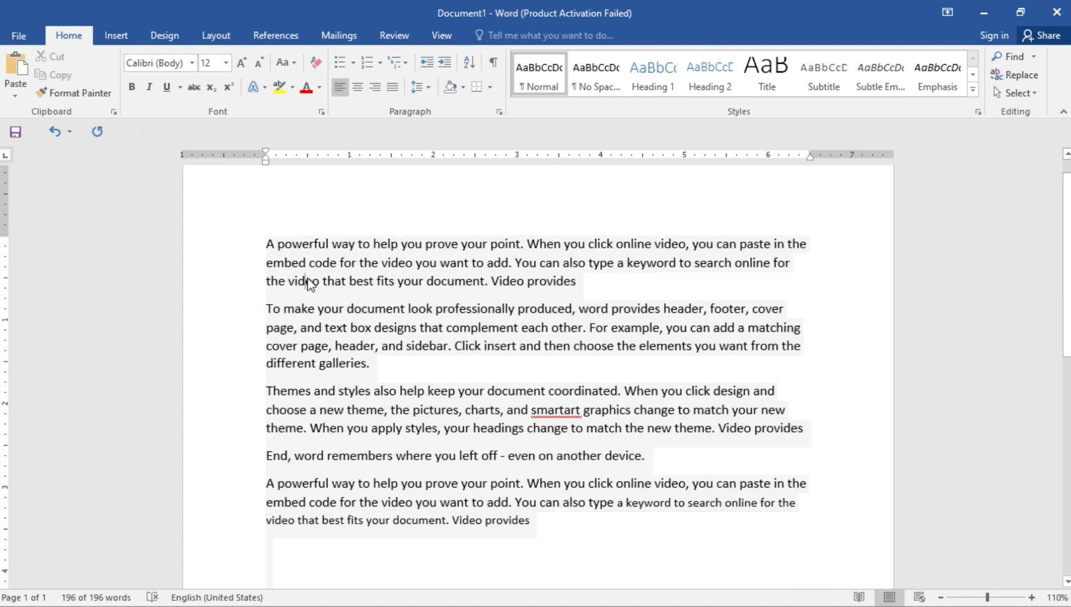
# Underline "A powerful way to" in the first paragraph and look through the underline styles and underline colors
pyautogui.moveTo(266, 243); pyautogui.dragTo(371, 246)
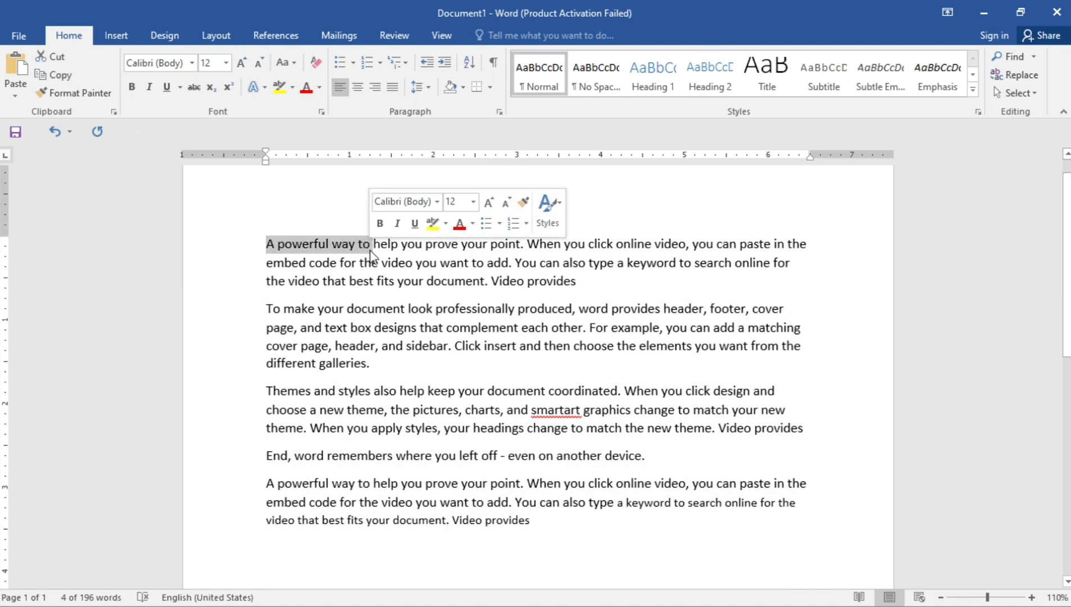
pyautogui.click(167, 88)
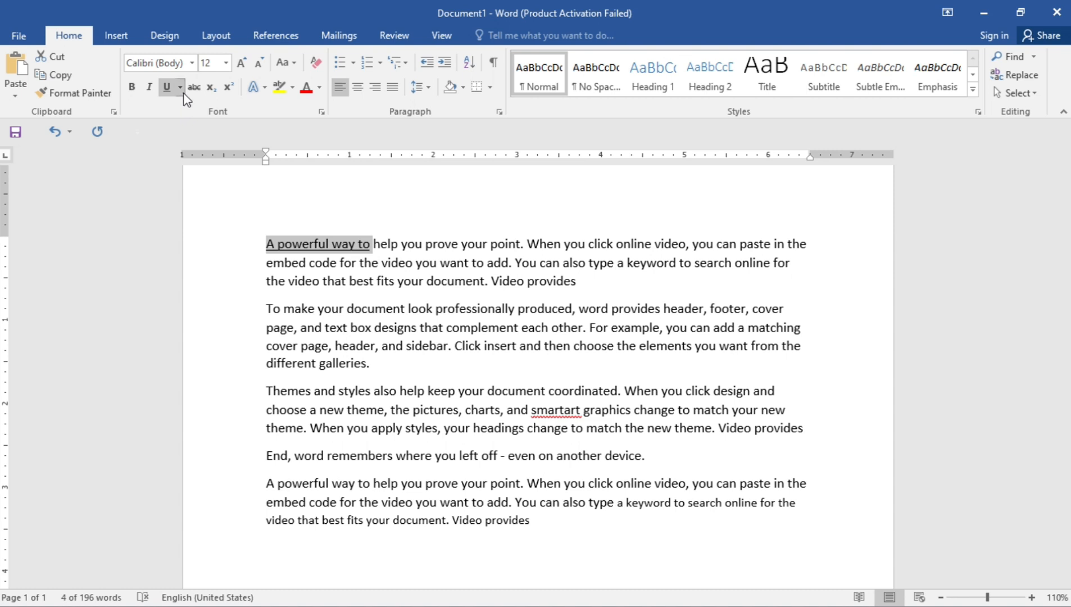
pyautogui.click(180, 87)
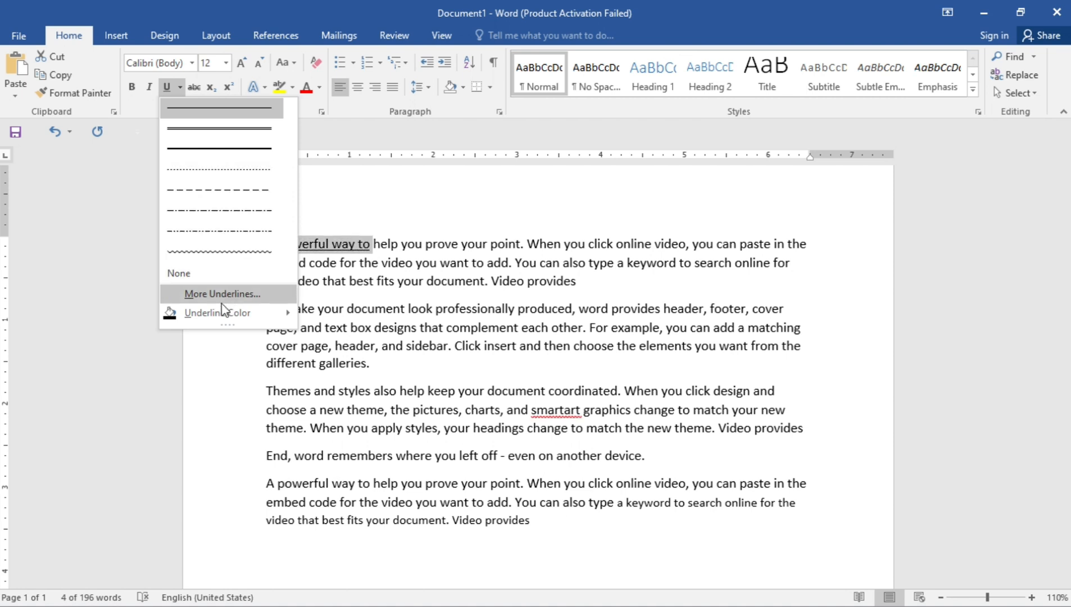
pyautogui.moveTo(225, 314)
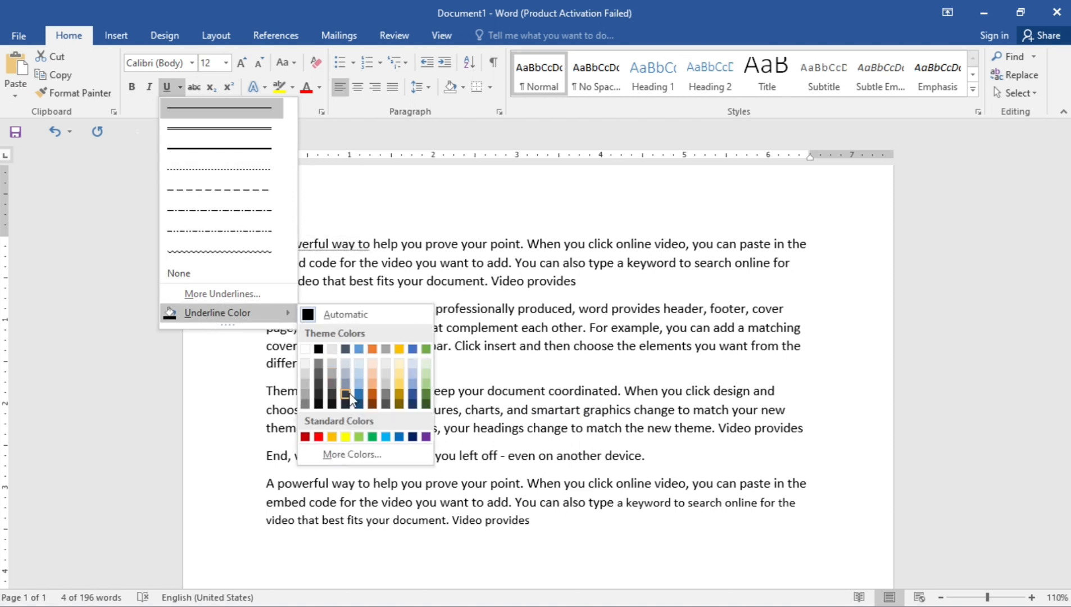
pyautogui.click(362, 212)
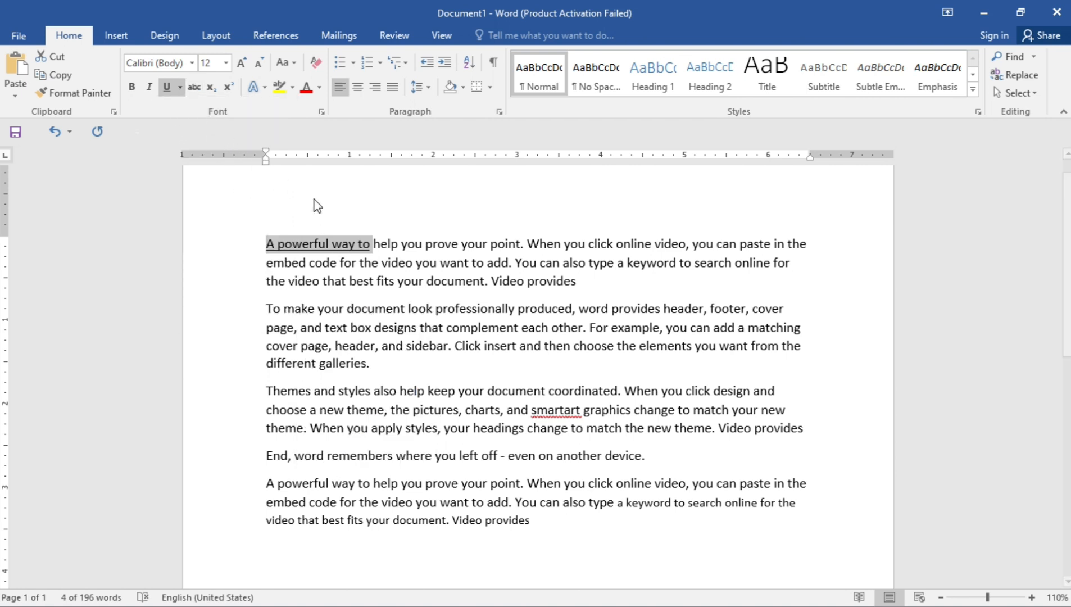
pyautogui.click(491, 244)
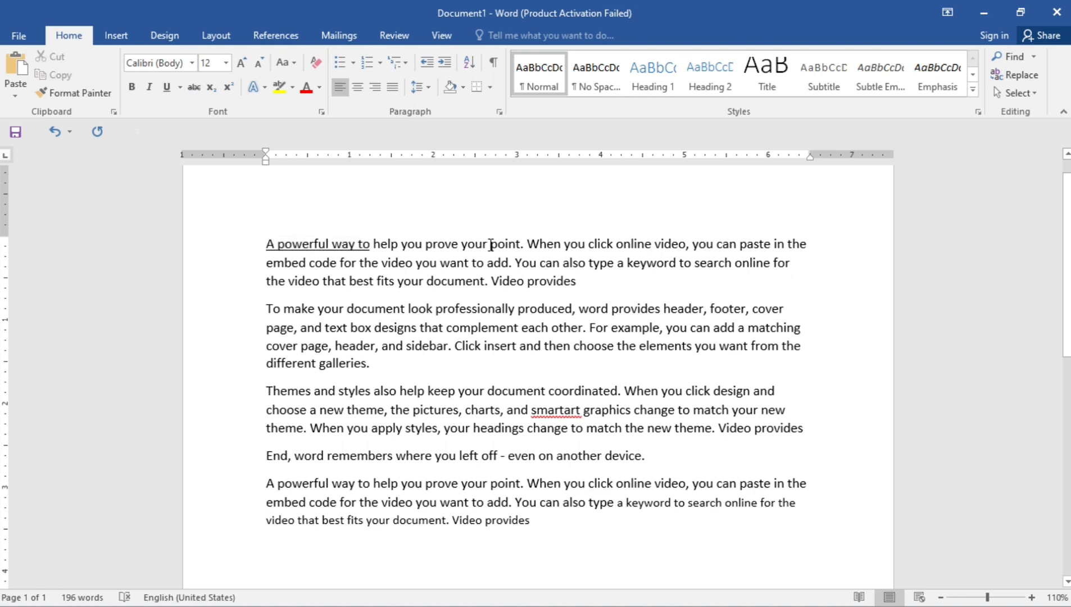
# Try strikethrough on "you prove your" in the first paragraph and remove it again
pyautogui.moveTo(491, 244); pyautogui.dragTo(409, 239)
pyautogui.click(195, 87)
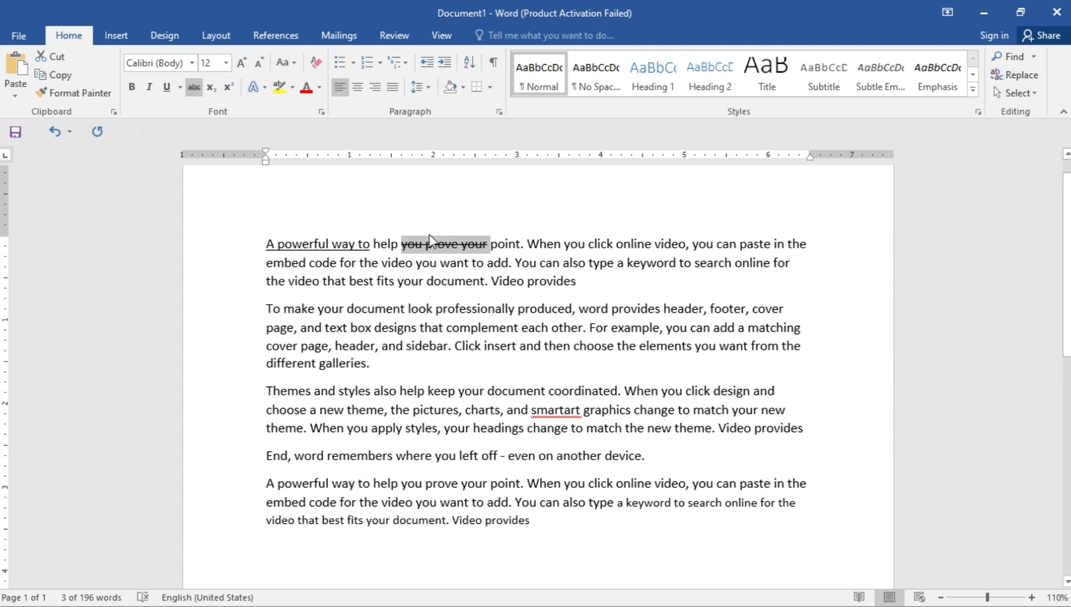
pyautogui.click(195, 89)
# Remove the underline from "A powerful way to" in the first paragraph and deselect the text
pyautogui.moveTo(372, 247); pyautogui.dragTo(246, 234)
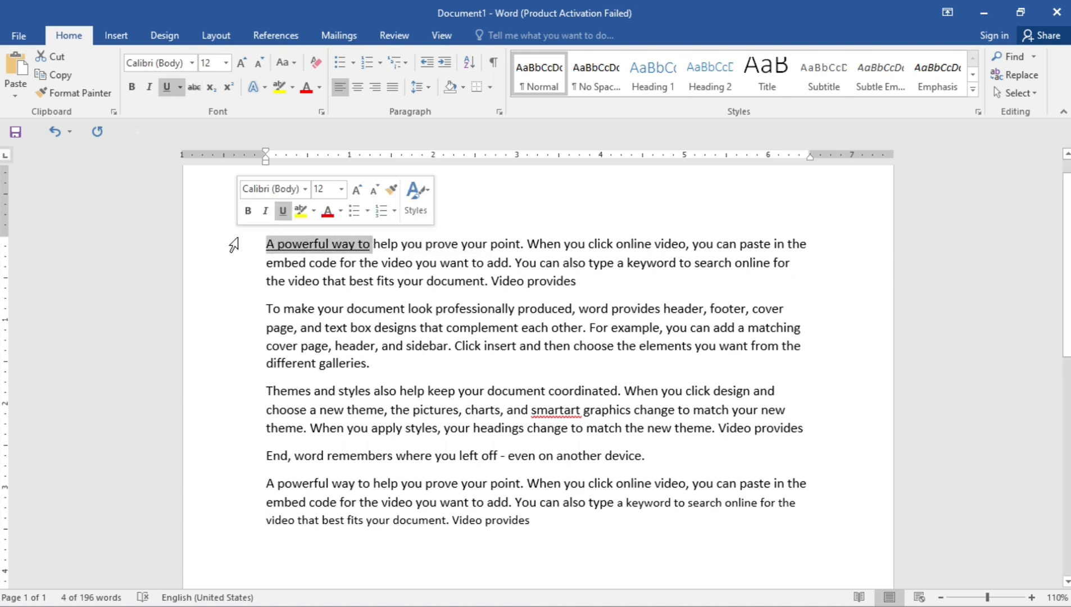
pyautogui.click(165, 88)
pyautogui.click(299, 214)
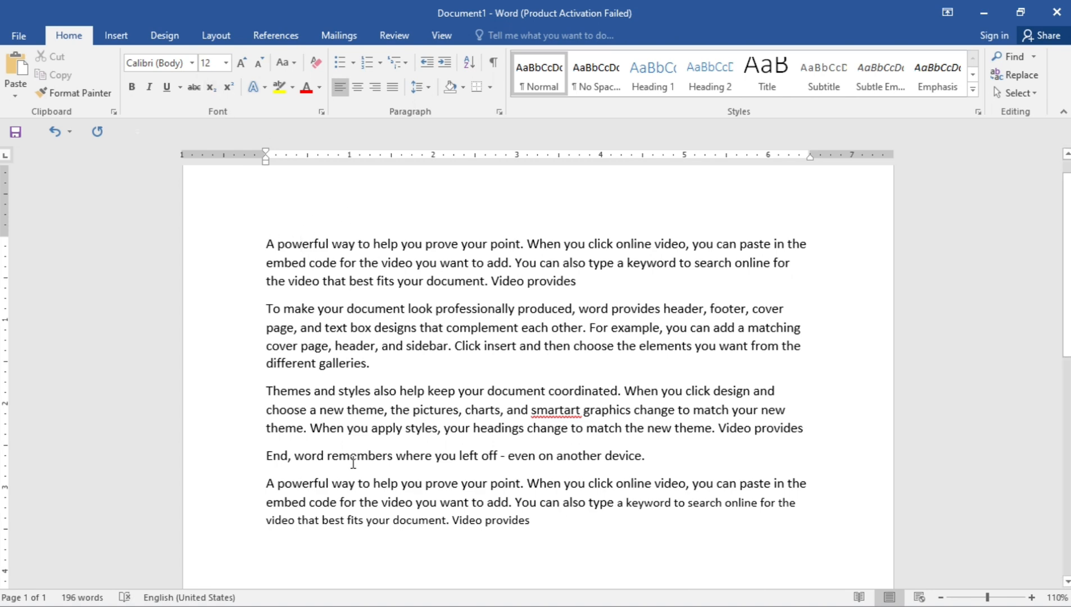
# Add "H₂o" below the last paragraph after a blank line, entering the 2 as subscript, and start a new line
pyautogui.scroll(-5, 410, 401)
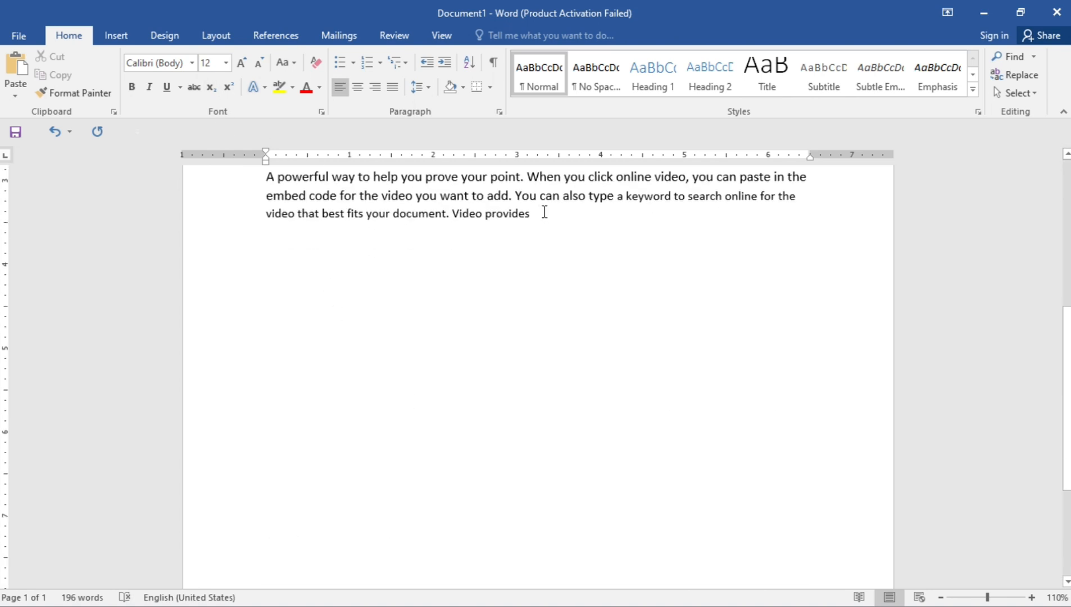
pyautogui.press('Return')
pyautogui.press('Return')
pyautogui.write('H')
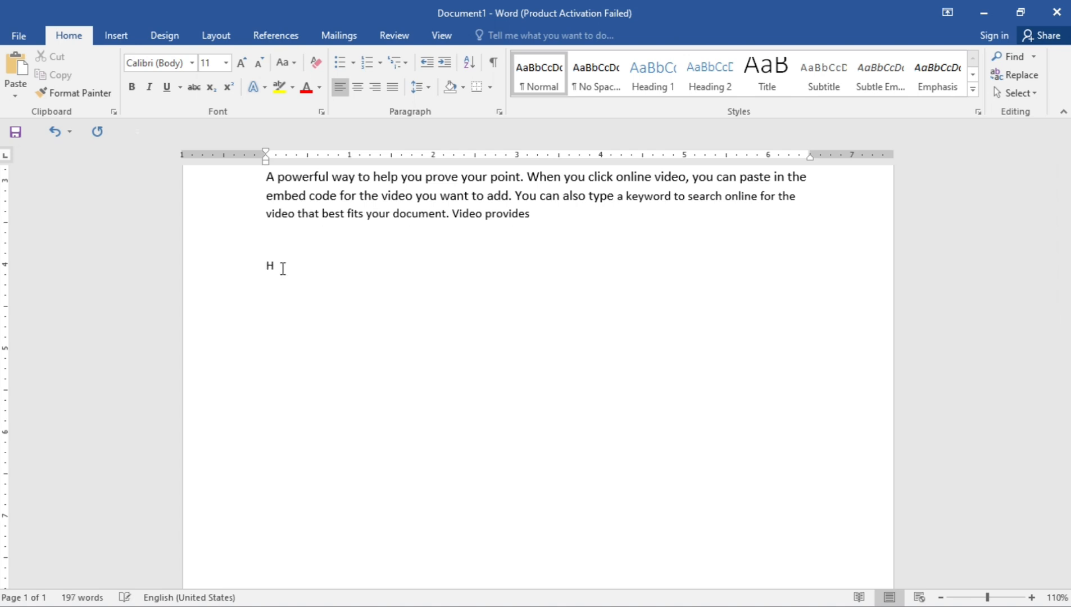
pyautogui.click(212, 93)
pyautogui.write('2')
pyautogui.click(213, 91)
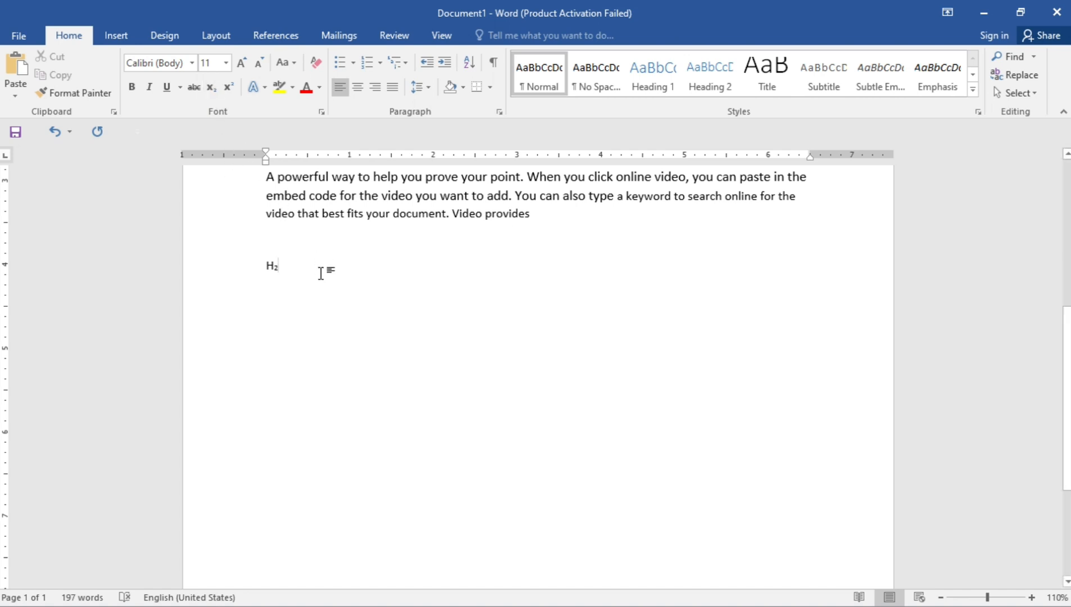
pyautogui.write('o')
pyautogui.press('Return')
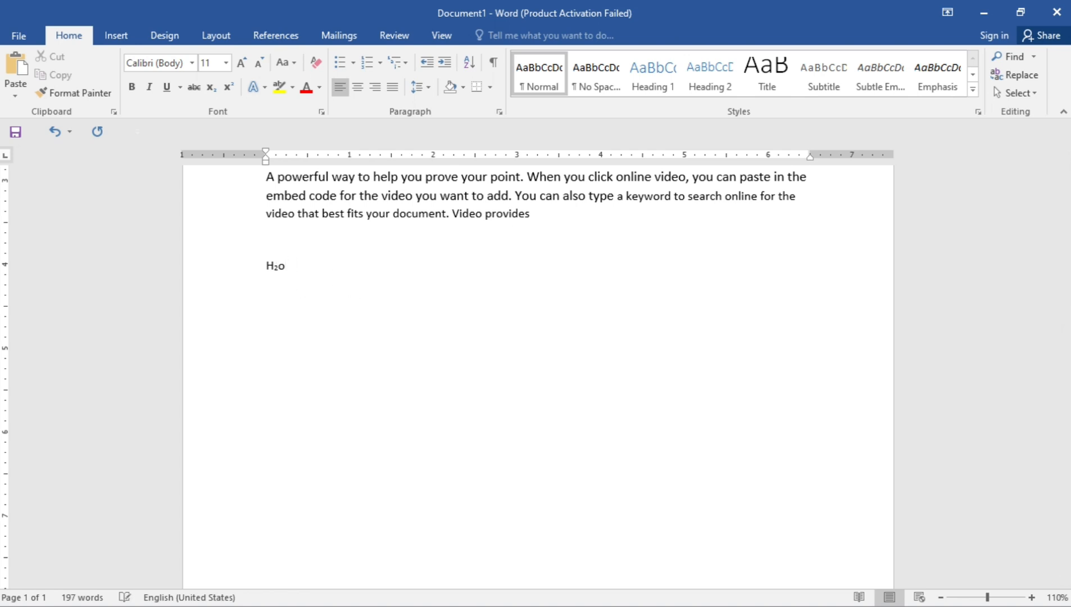
# Add a second line reading "H2o" in plain text and format its 2 as subscript
pyautogui.write('H2o')
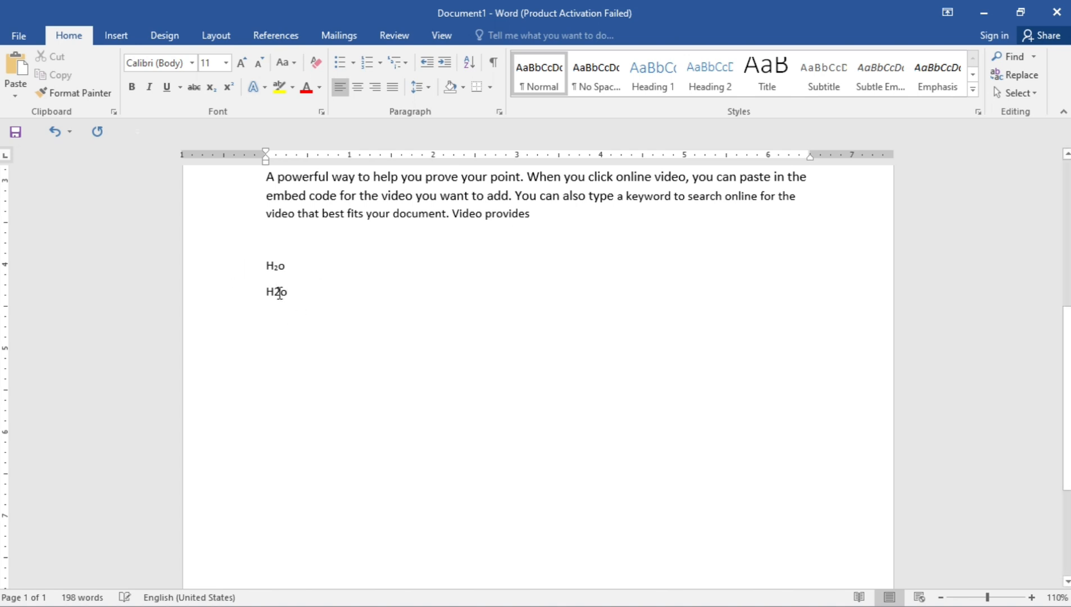
pyautogui.moveTo(281, 294); pyautogui.dragTo(275, 295)
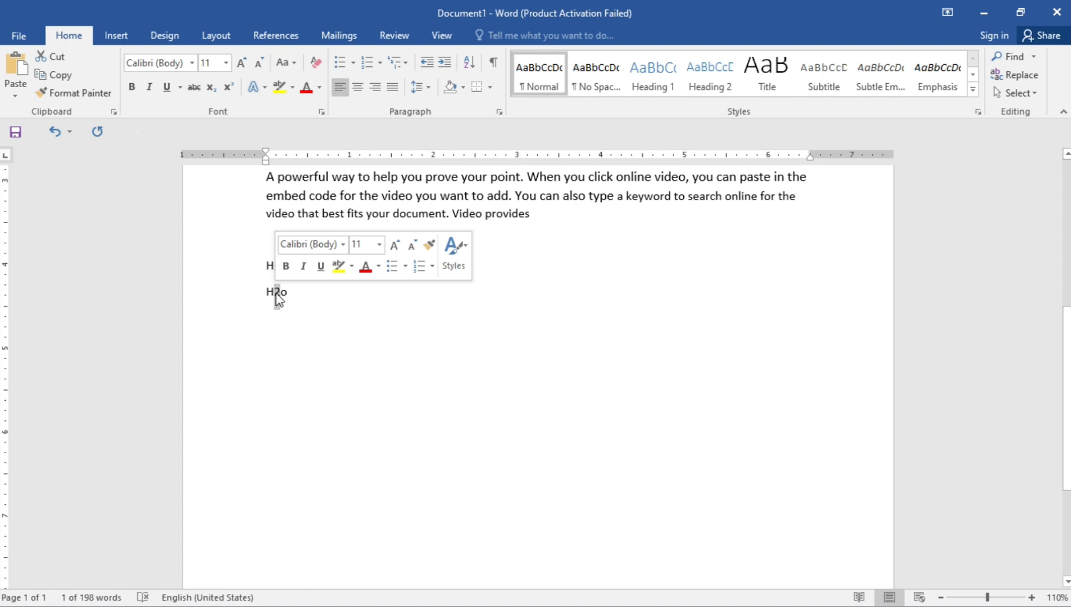
pyautogui.click(211, 87)
pyautogui.click(357, 321)
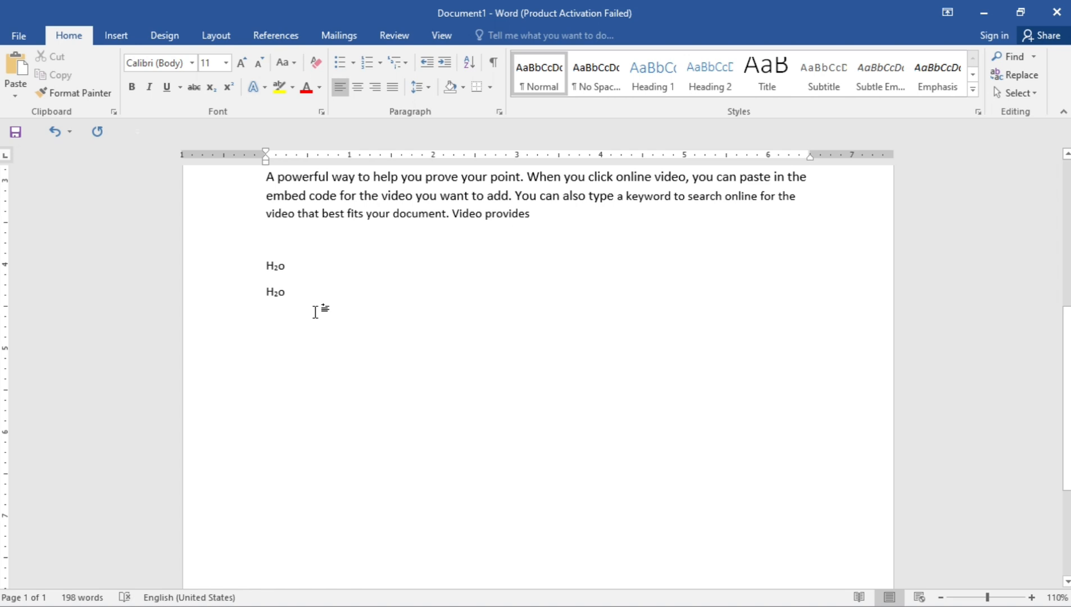
# Write "A²+B²" on the line below the two H₂o lines, entering both 2s as superscript
pyautogui.write('@')
pyautogui.press('BackSpace')
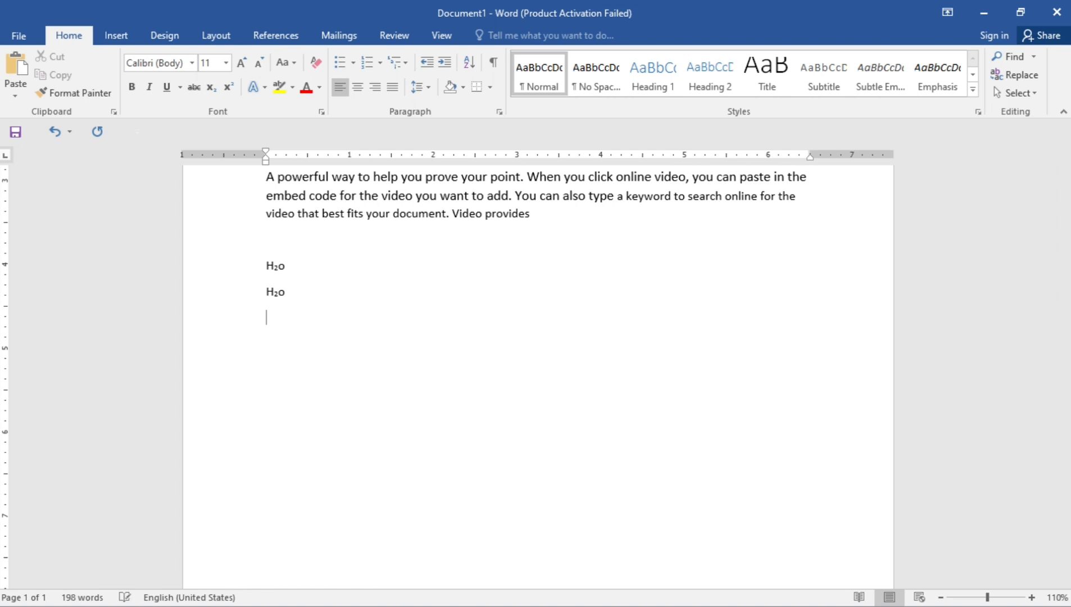
pyautogui.write('A')
pyautogui.click(228, 87)
pyautogui.write('2')
pyautogui.click(228, 87)
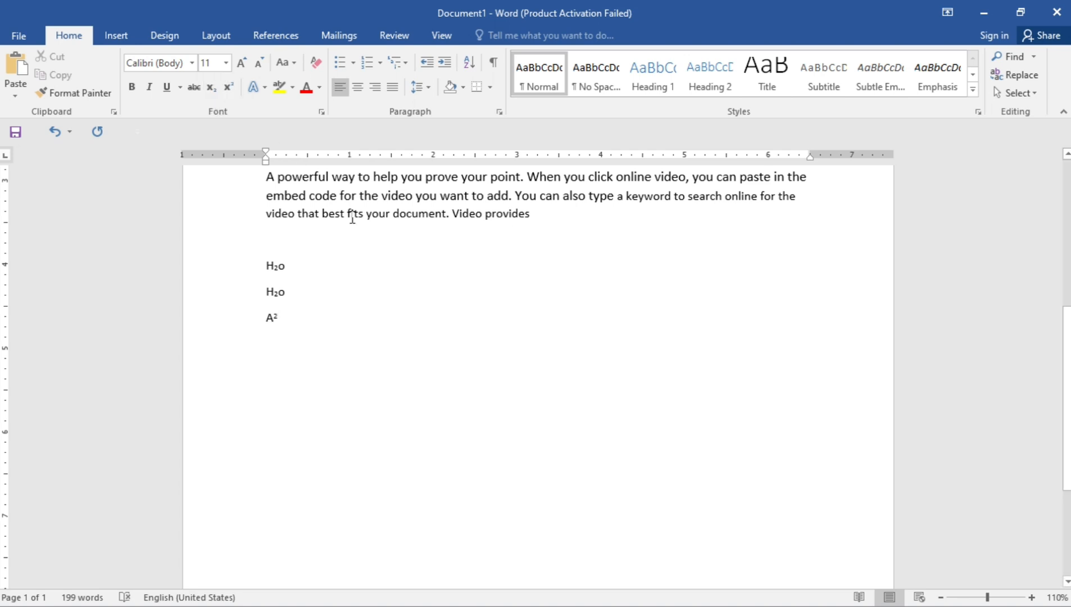
pyautogui.write('=')
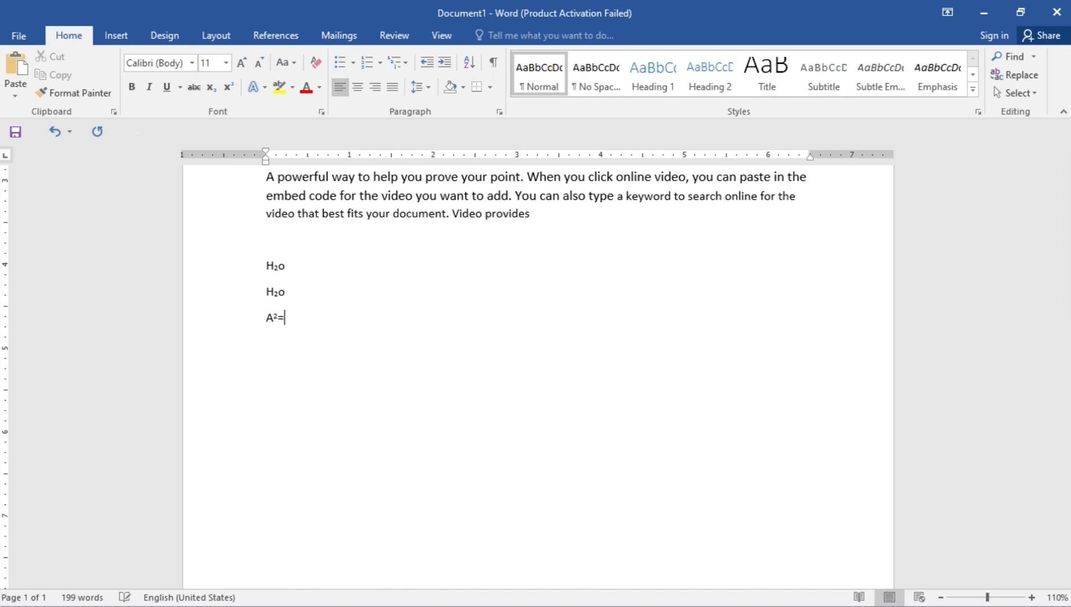
pyautogui.write('+B')
pyautogui.click(223, 84)
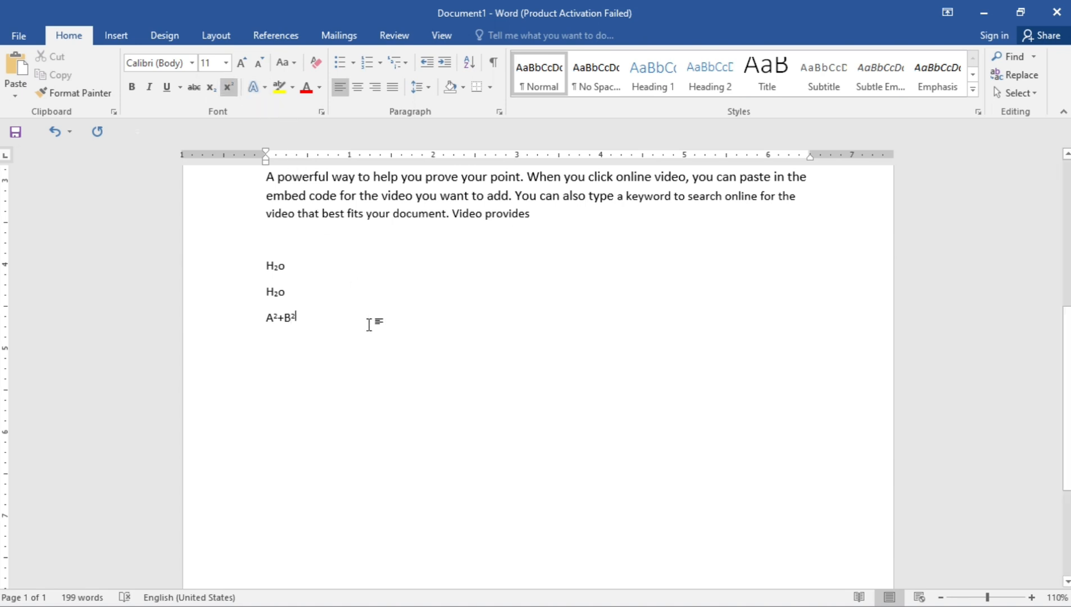
pyautogui.click(213, 92)
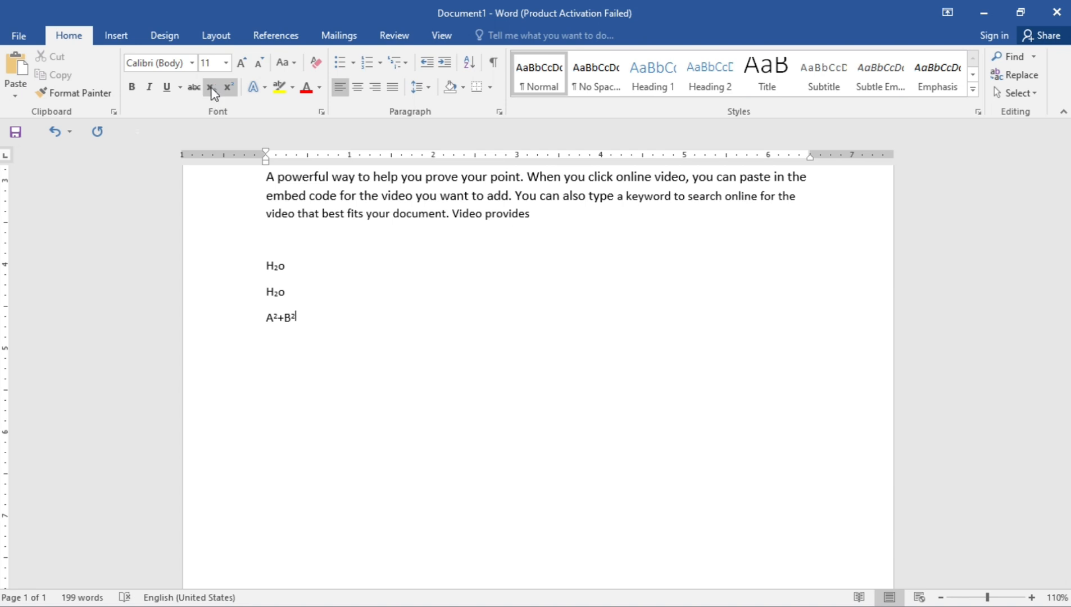
pyautogui.click(230, 88)
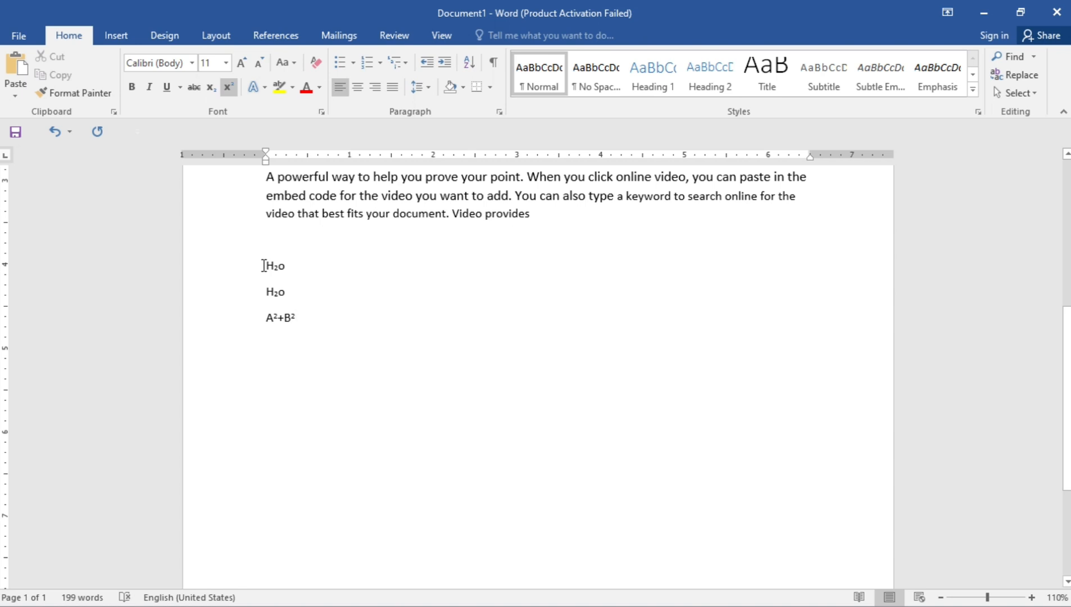
# Replace the two H₂o lines and the A²+B² line with a short first name as sample text
pyautogui.moveTo(264, 265); pyautogui.dragTo(301, 335)
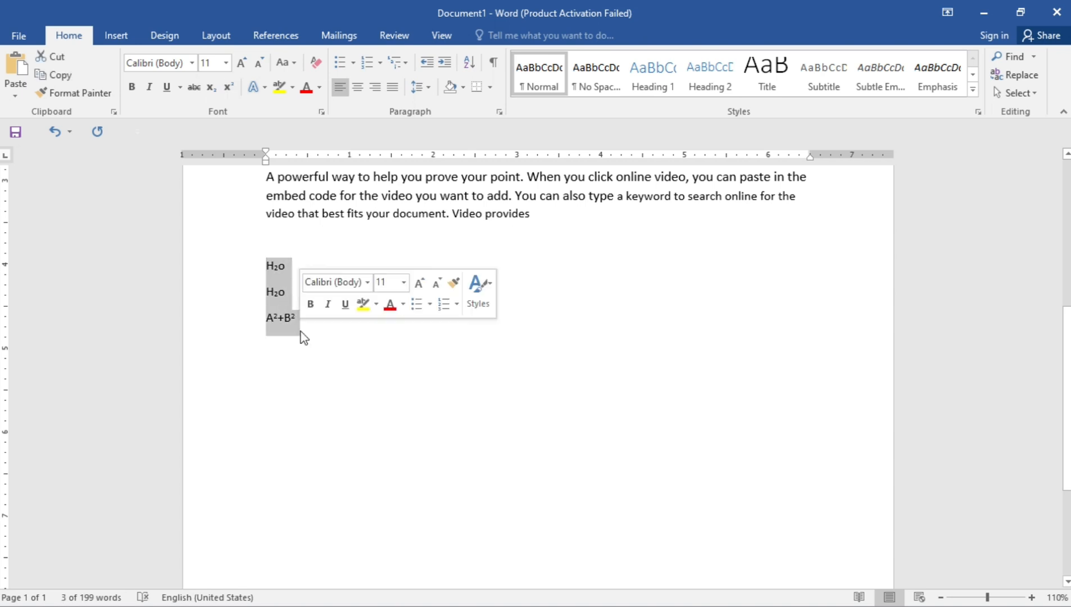
pyautogui.press('Delete')
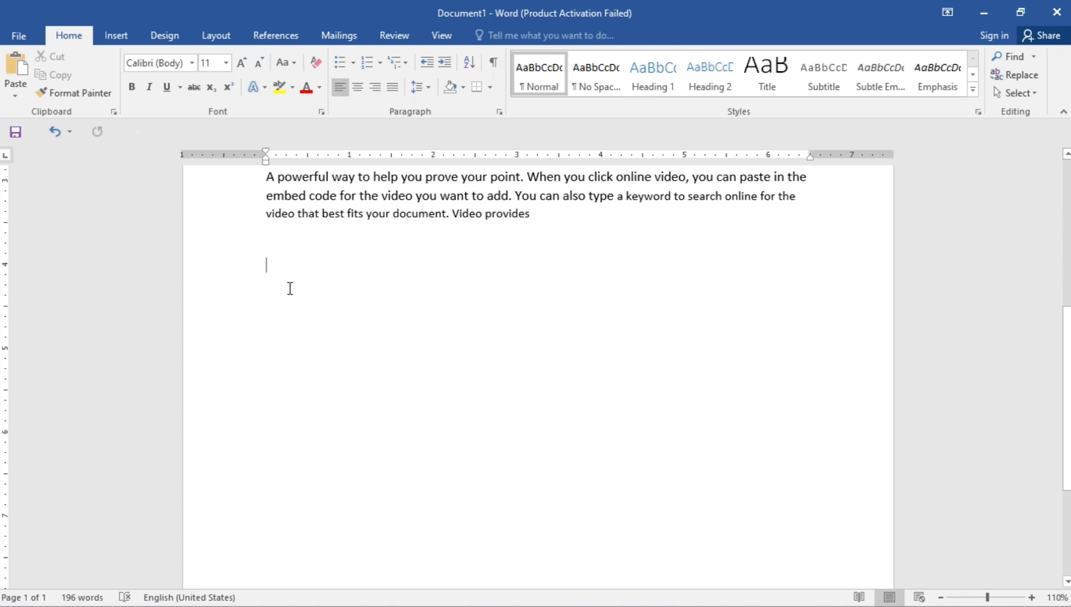
pyautogui.write('Ram')
# Enlarge the sample first name below the paragraphs to 36 pt and center it
pyautogui.moveTo(260, 263); pyautogui.dragTo(304, 273)
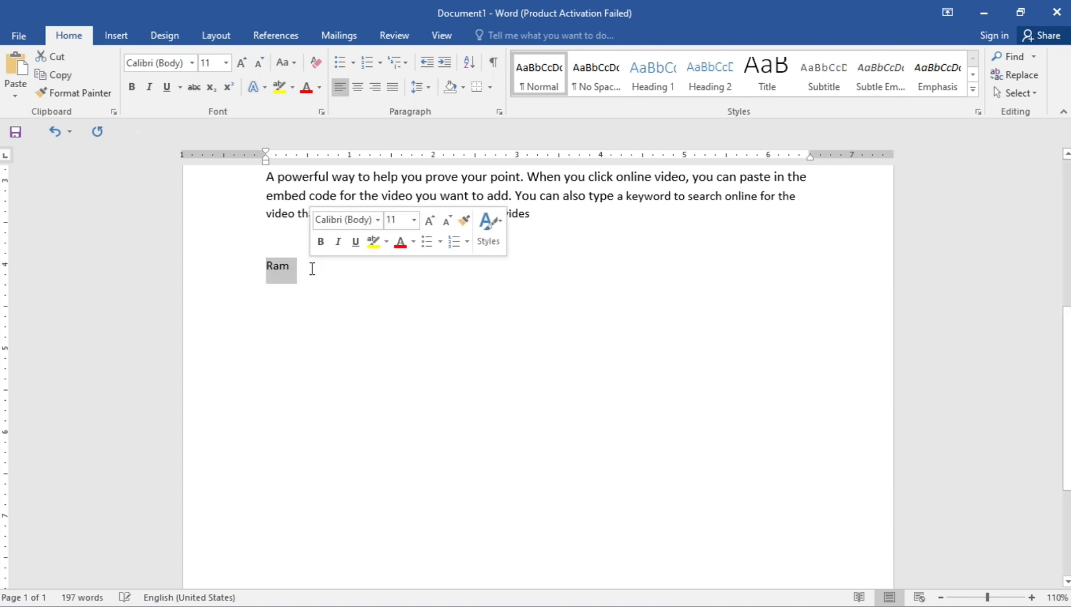
pyautogui.click(250, 58)
pyautogui.click(249, 58)
pyautogui.click(249, 59)
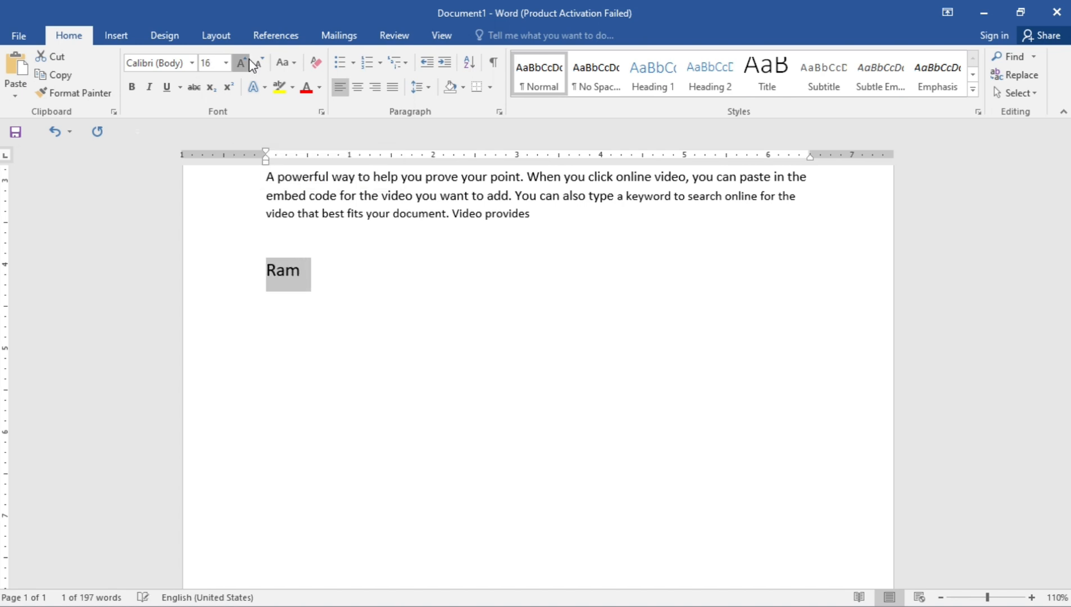
pyautogui.click(250, 59)
pyautogui.click(250, 58)
pyautogui.click(249, 59)
pyautogui.click(249, 58)
pyautogui.click(250, 59)
pyautogui.click(250, 59)
pyautogui.click(250, 58)
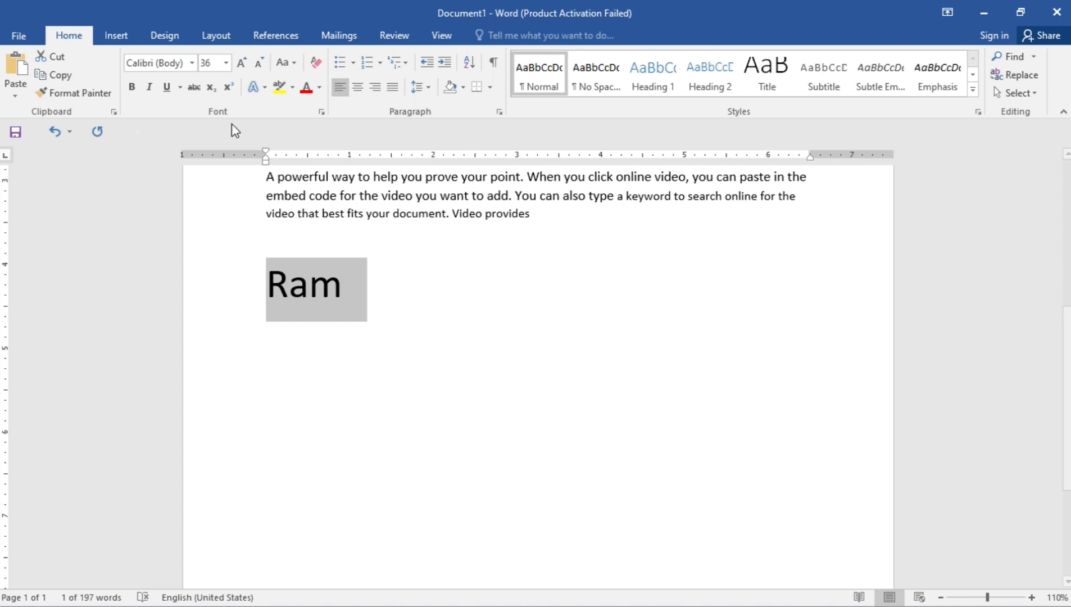
pyautogui.click(264, 90)
pyautogui.click(358, 87)
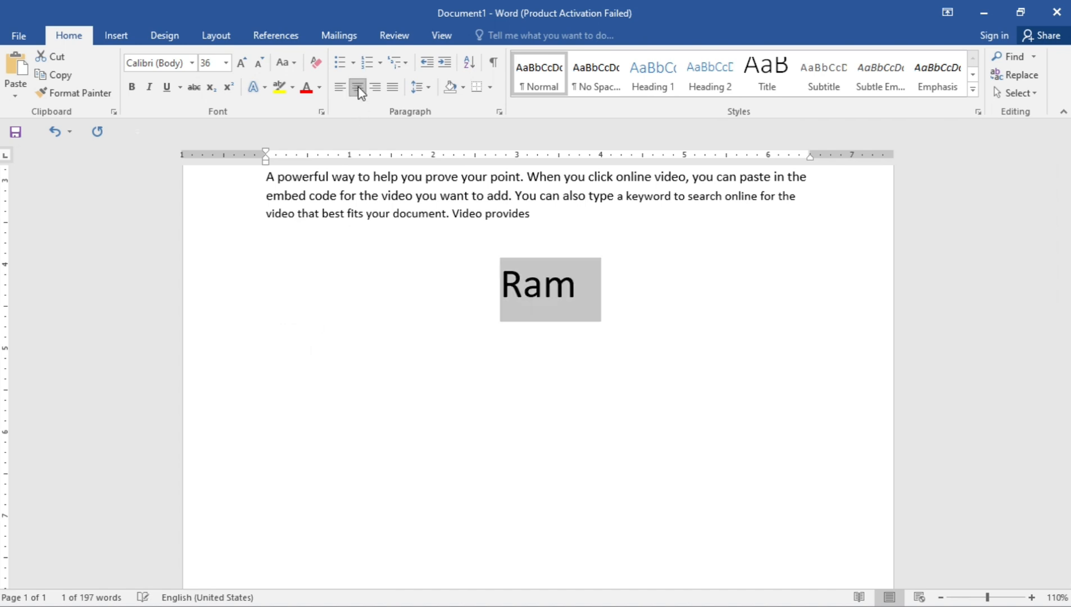
# Look through the text effects available for the sample name, including Shadow and Glow, without applying any, and deselect it
pyautogui.click(266, 88)
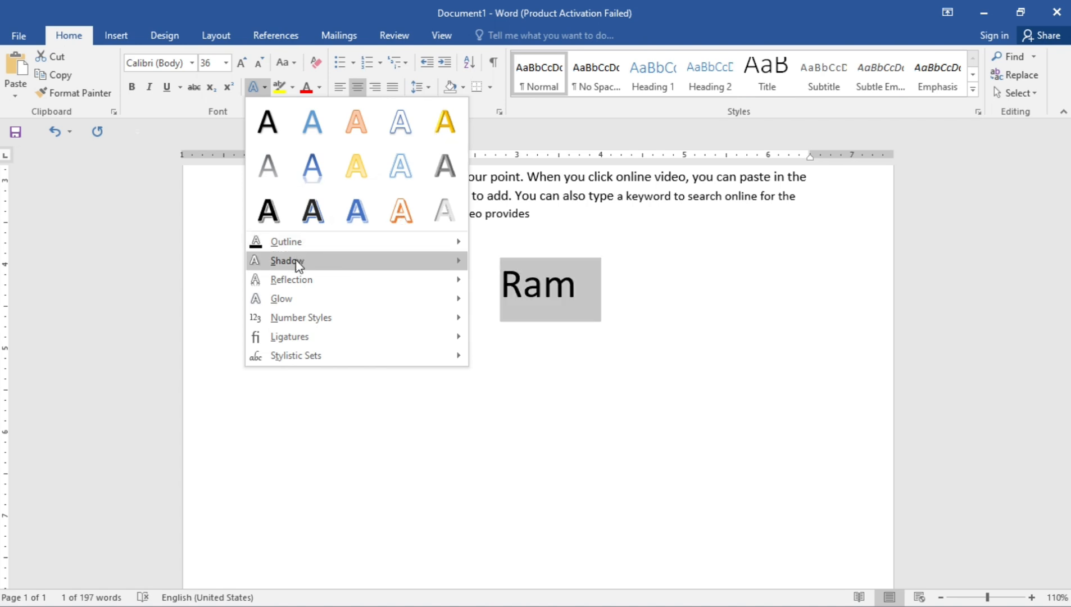
pyautogui.moveTo(308, 266)
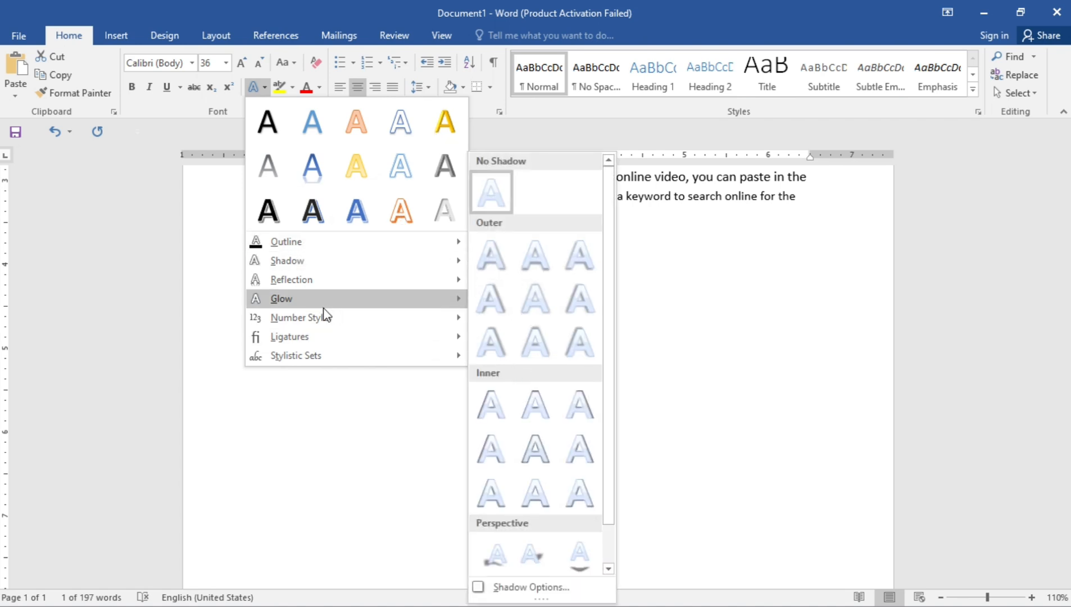
pyautogui.moveTo(315, 306)
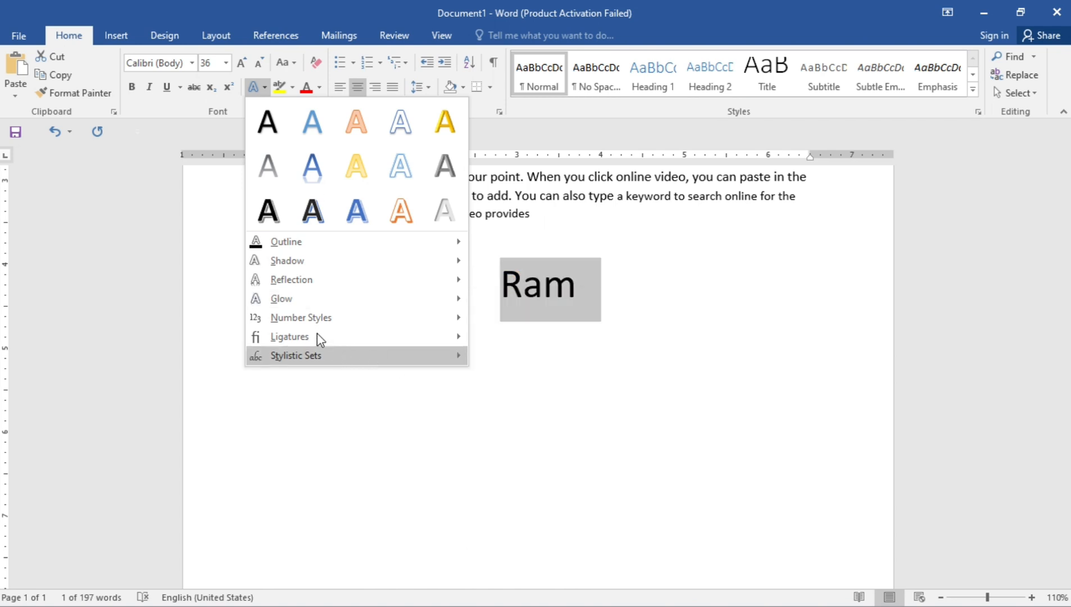
pyautogui.click(456, 416)
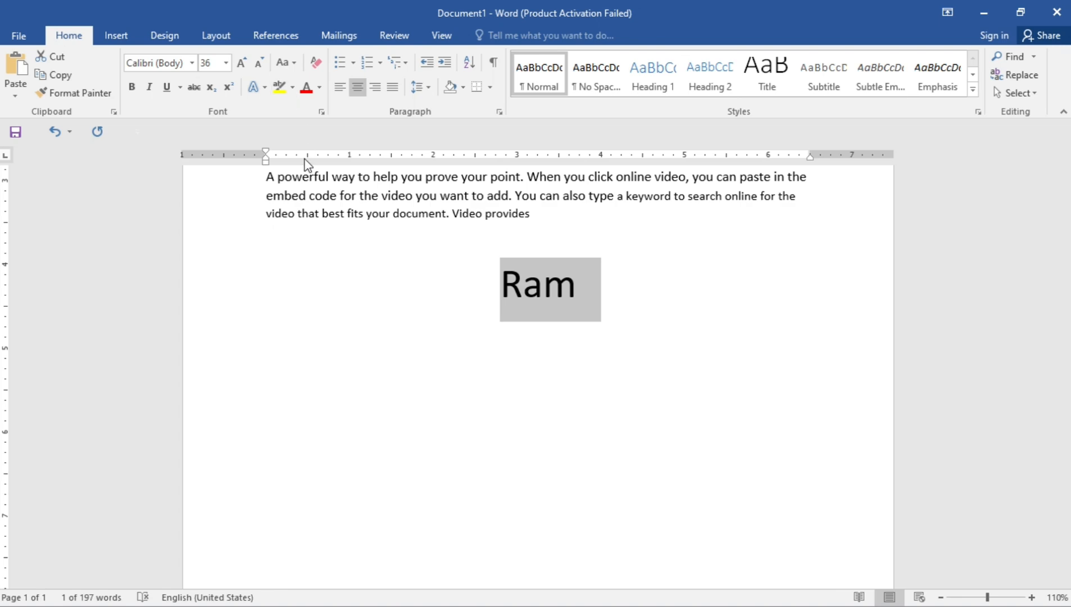
pyautogui.click(360, 254)
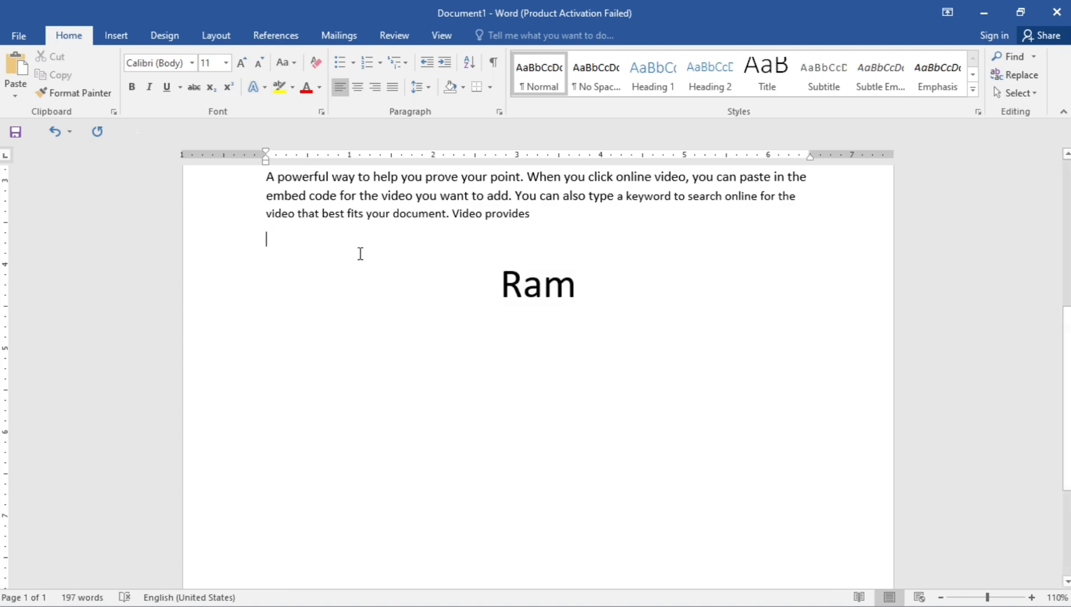
# Highlight all the document's text, from the first paragraph through the large sample name, in light gray
pyautogui.scroll(6, 360, 254)
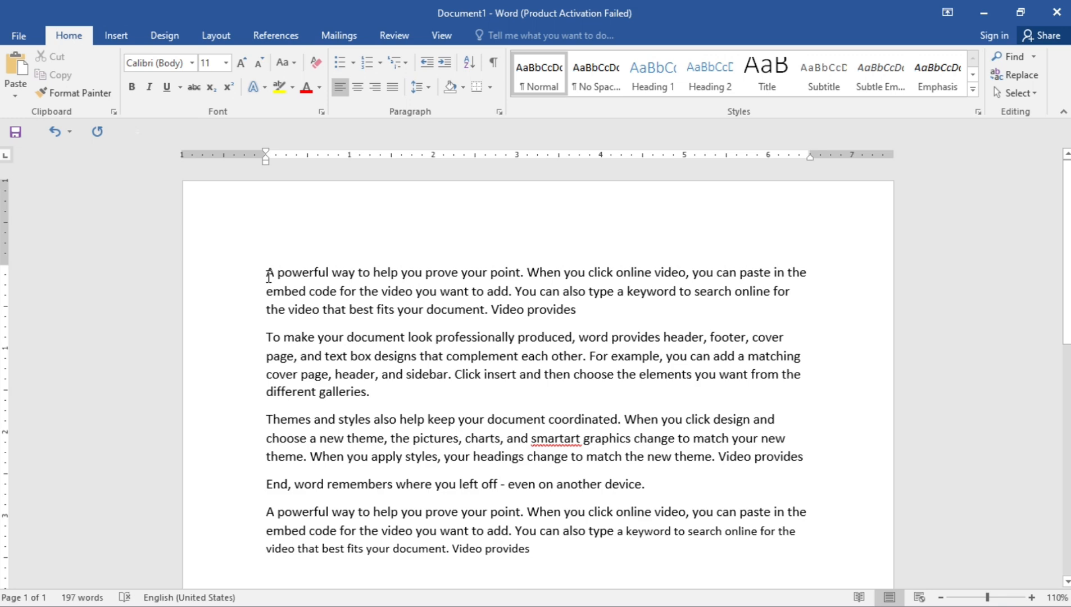
pyautogui.moveTo(268, 275); pyautogui.dragTo(569, 596)
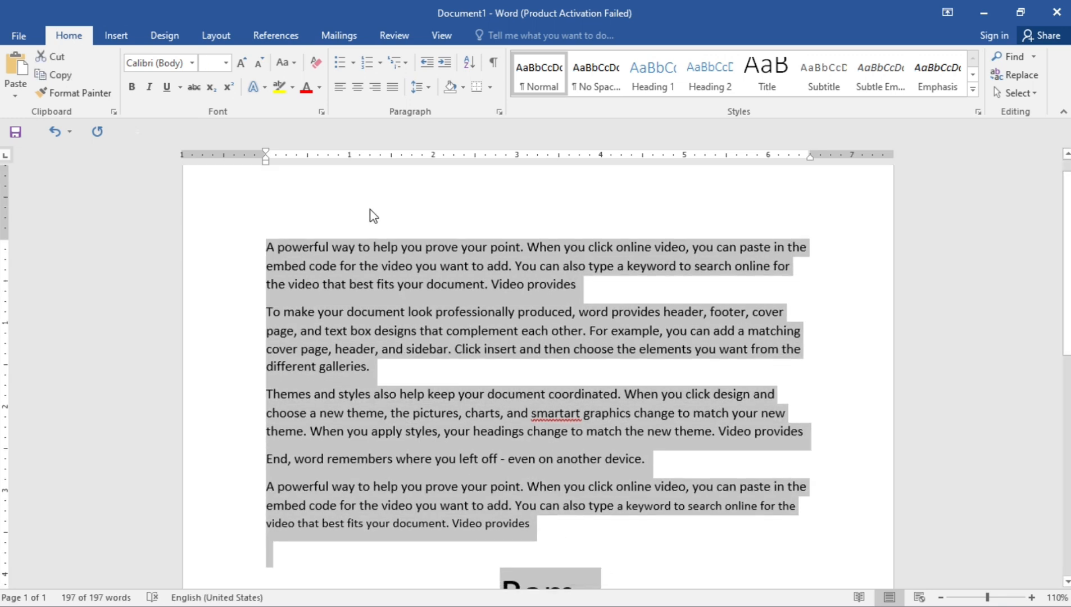
pyautogui.click(292, 87)
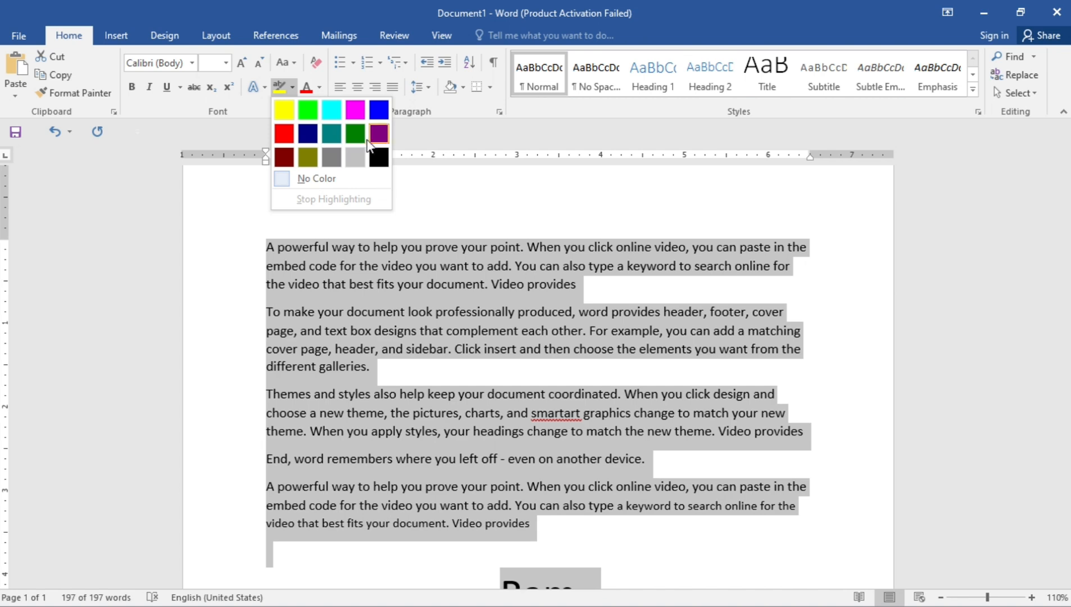
pyautogui.click(354, 159)
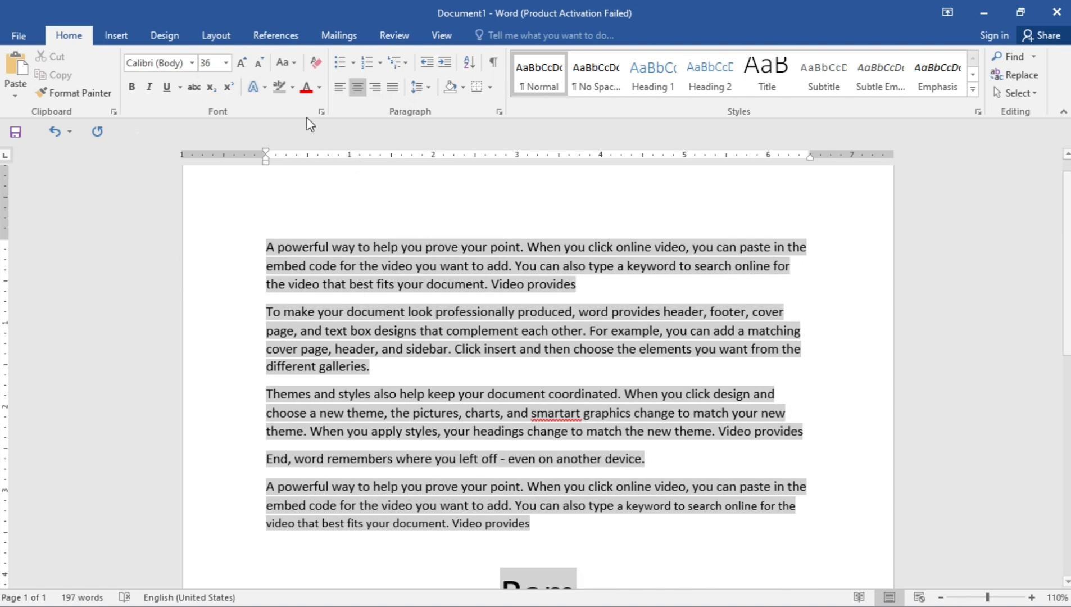
# Set the font color of the paragraphs above the large sample name to standard red
pyautogui.click(319, 87)
pyautogui.scroll(-1, 321, 224)
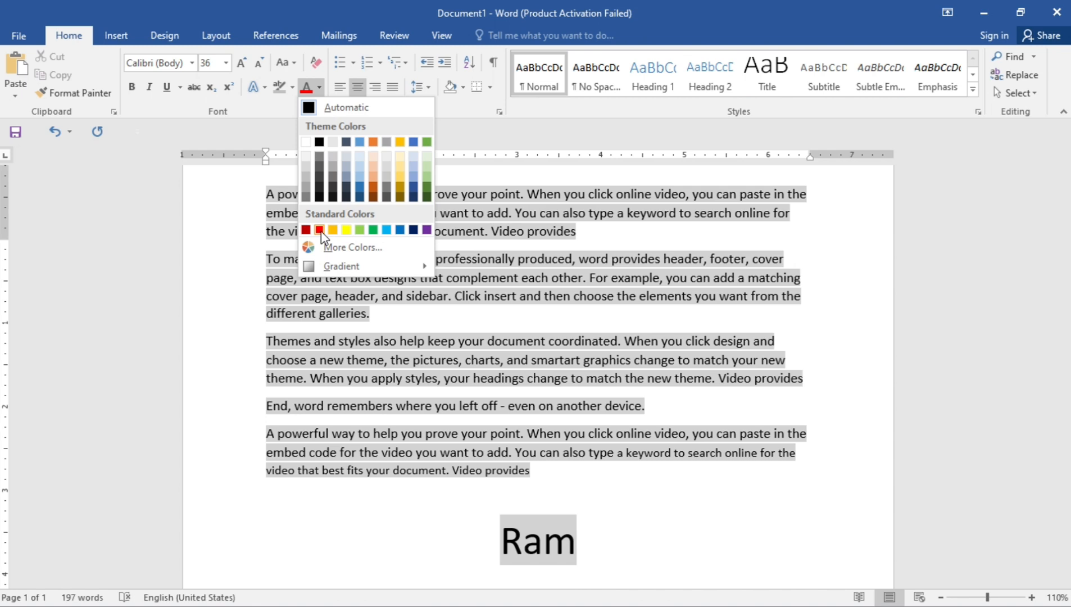
pyautogui.click(320, 230)
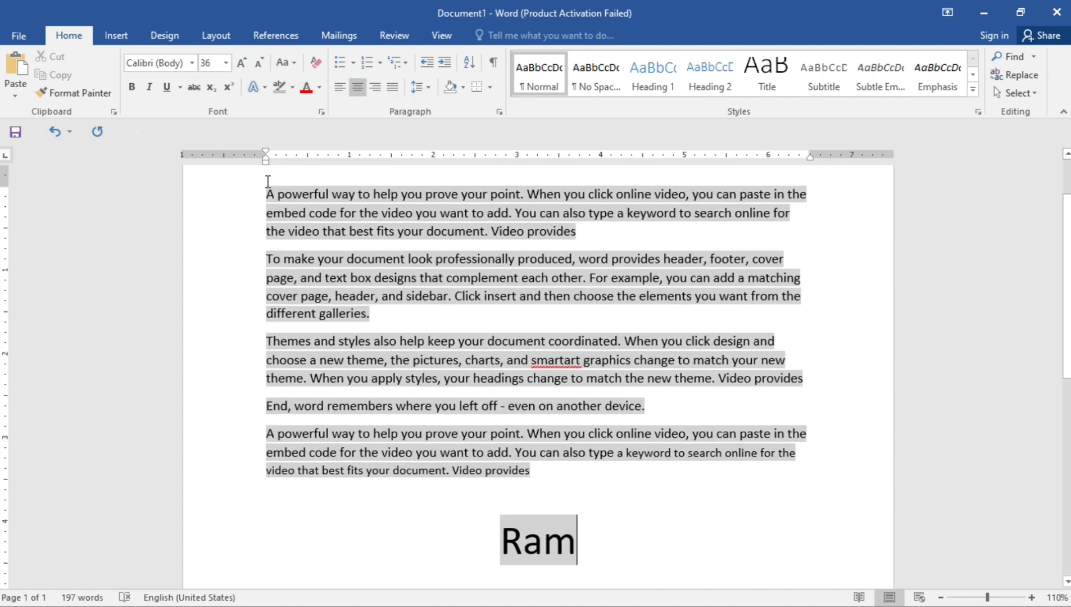
pyautogui.moveTo(268, 181); pyautogui.dragTo(533, 496)
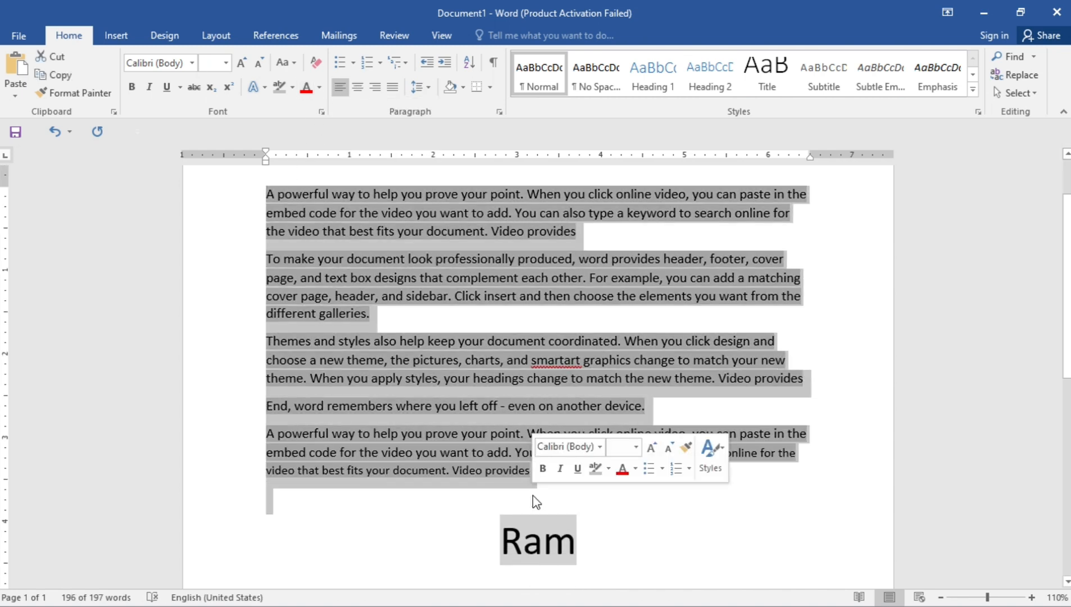
pyautogui.click(319, 87)
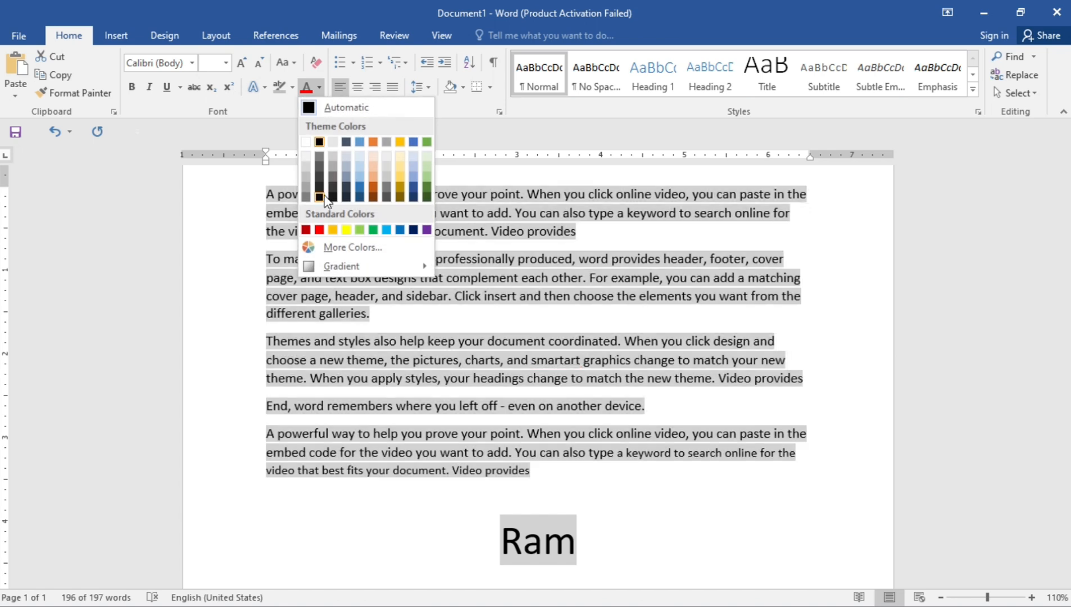
pyautogui.click(319, 230)
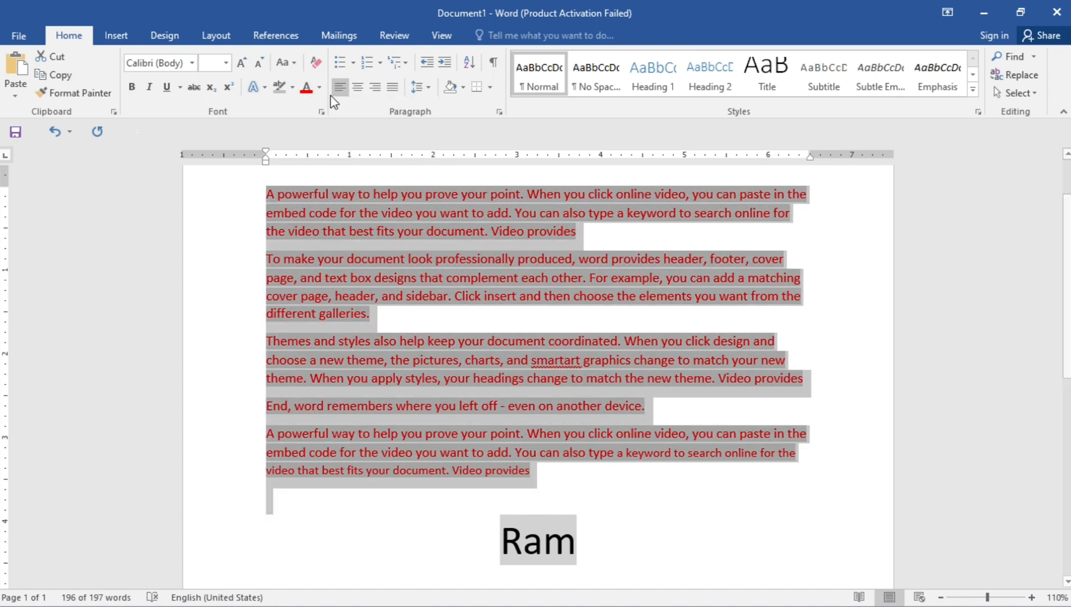
# Clear all formatting from the selected paragraphs and remove their gray highlight
pyautogui.click(317, 66)
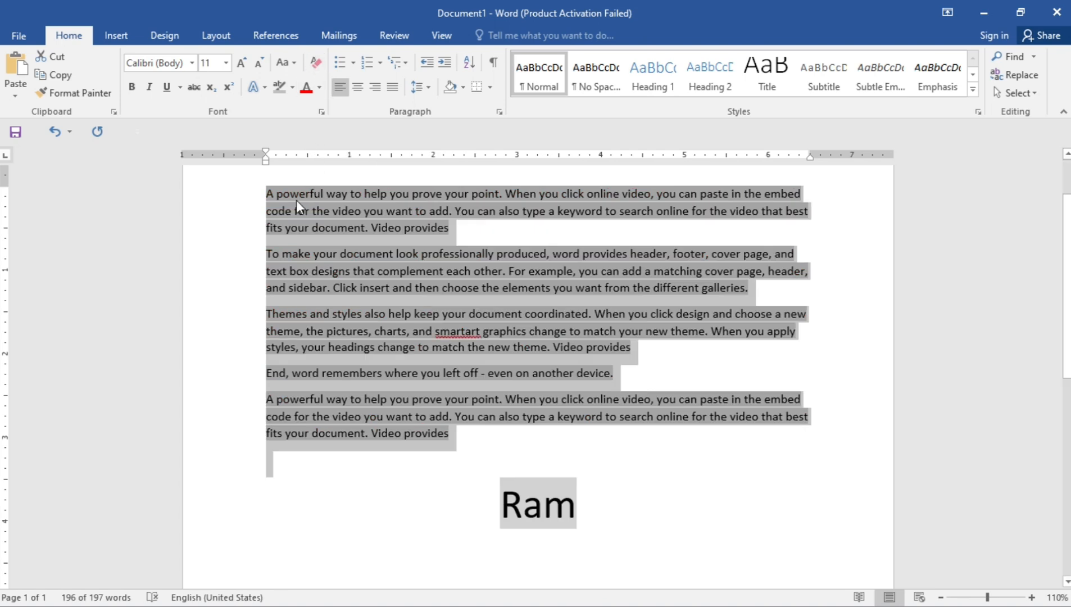
pyautogui.click(293, 87)
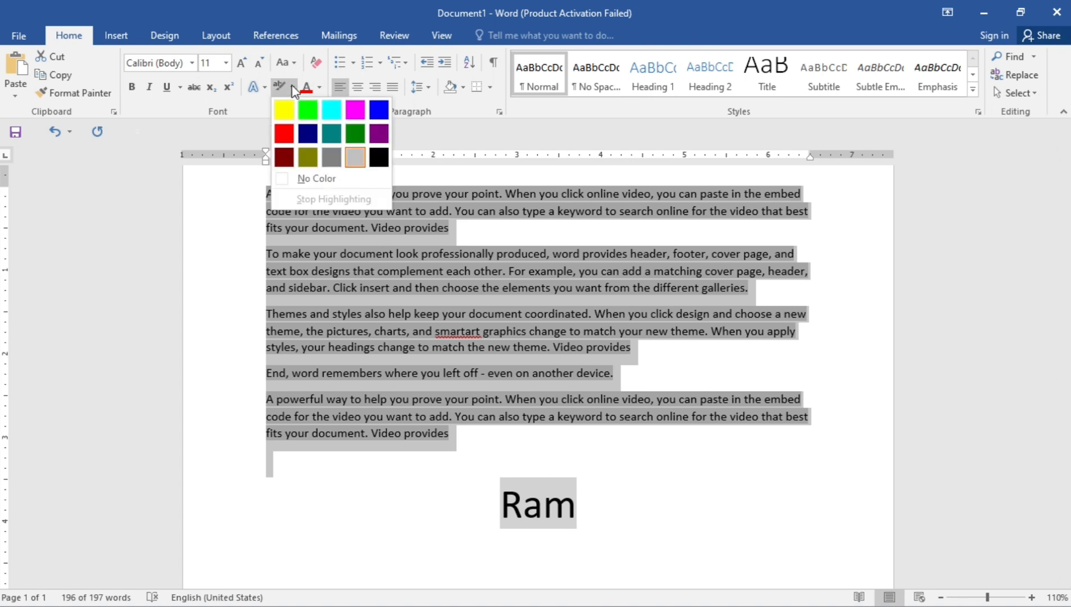
pyautogui.click(279, 183)
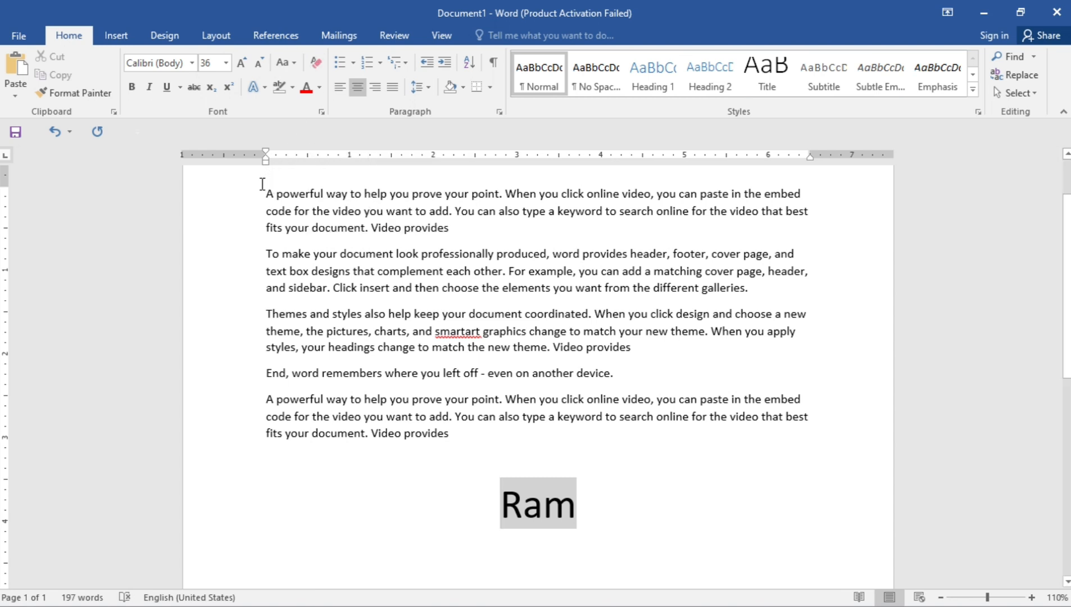
# Reselect all paragraphs above the sample name and color their text standard red
pyautogui.moveTo(265, 191); pyautogui.dragTo(365, 229)
pyautogui.moveTo(415, 301); pyautogui.dragTo(500, 464)
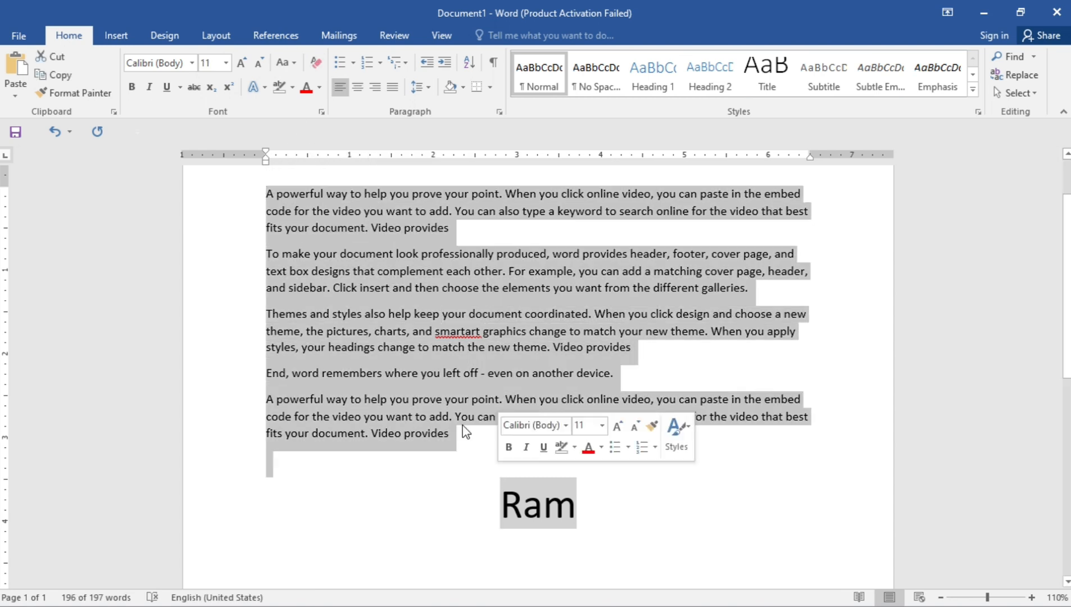
pyautogui.click(321, 87)
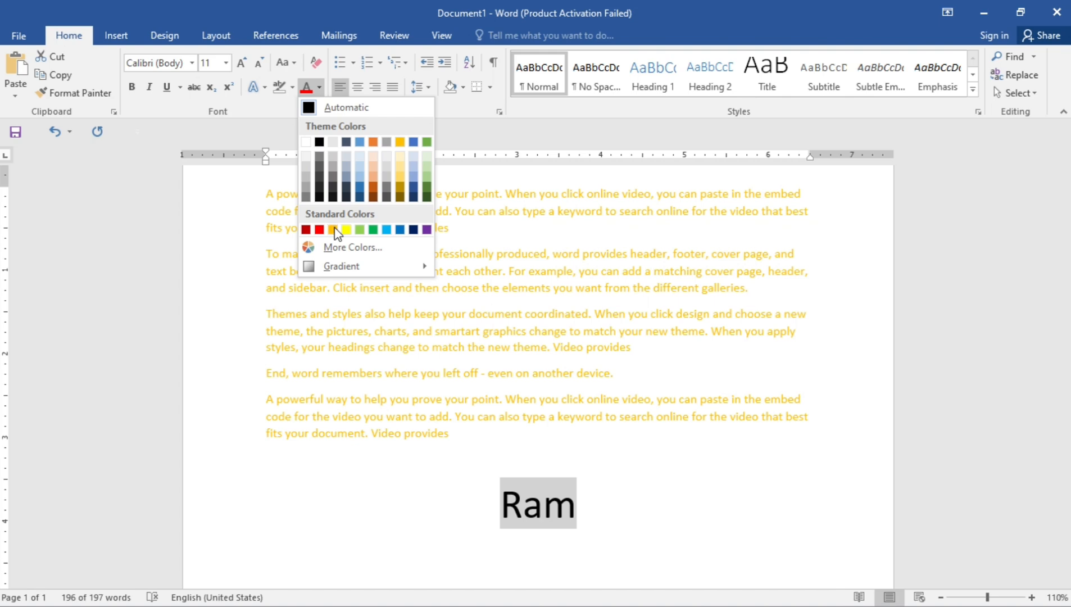
pyautogui.click(319, 229)
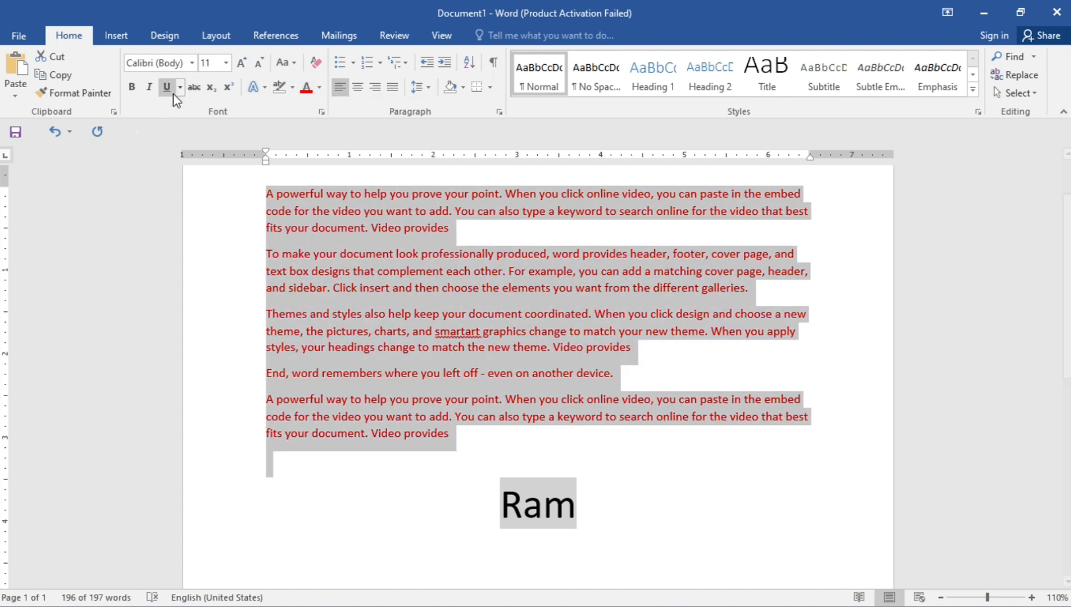
# Apply underline, strikethrough, italic and bold to the red paragraphs, and clear all their formatting
pyautogui.click(167, 87)
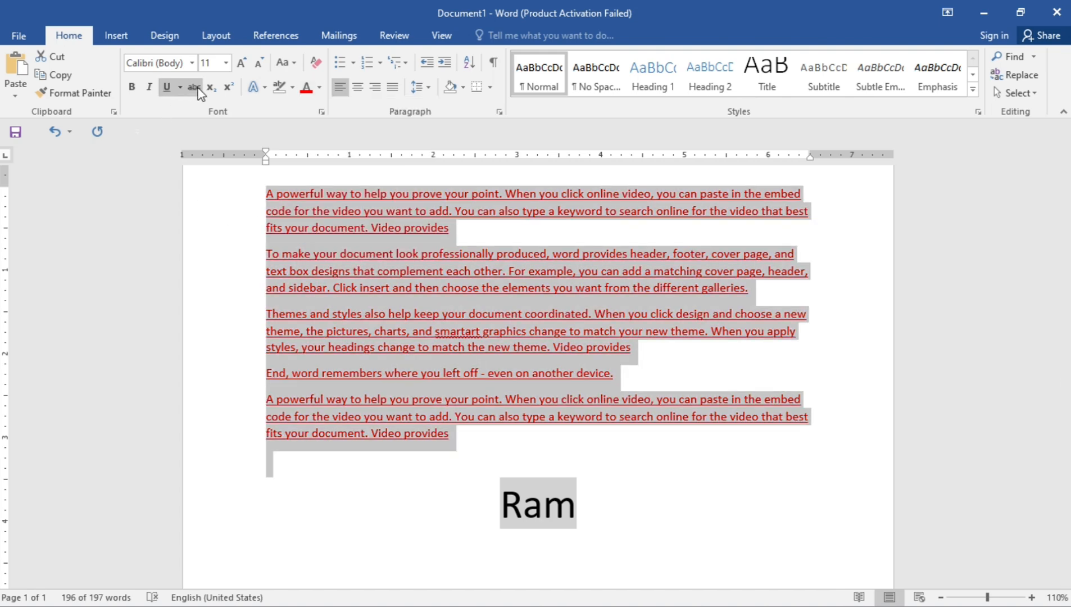
pyautogui.click(194, 87)
pyautogui.click(149, 87)
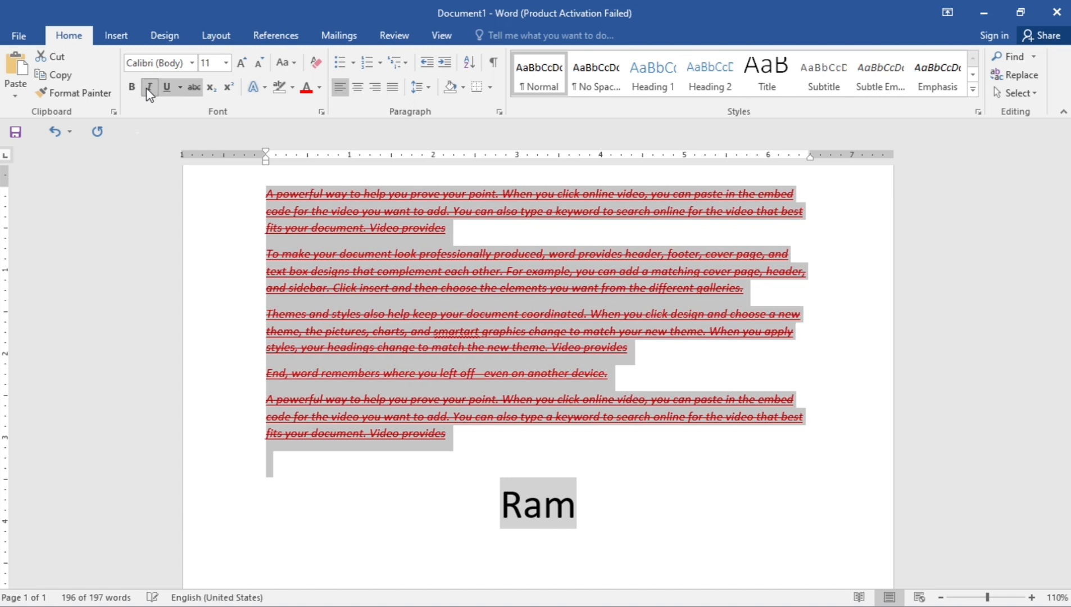
pyautogui.click(135, 88)
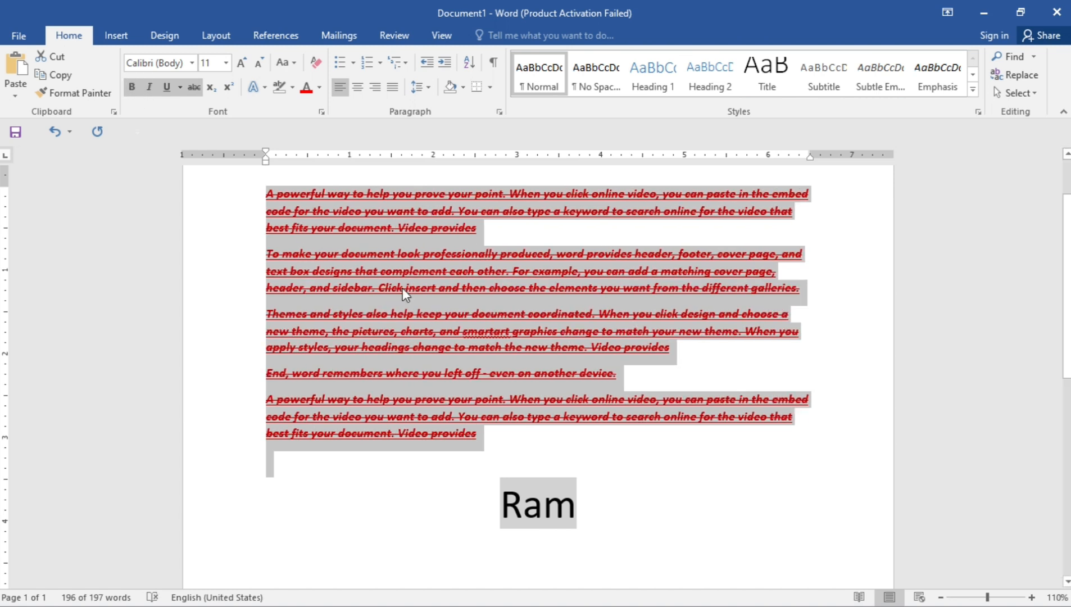
pyautogui.click(318, 65)
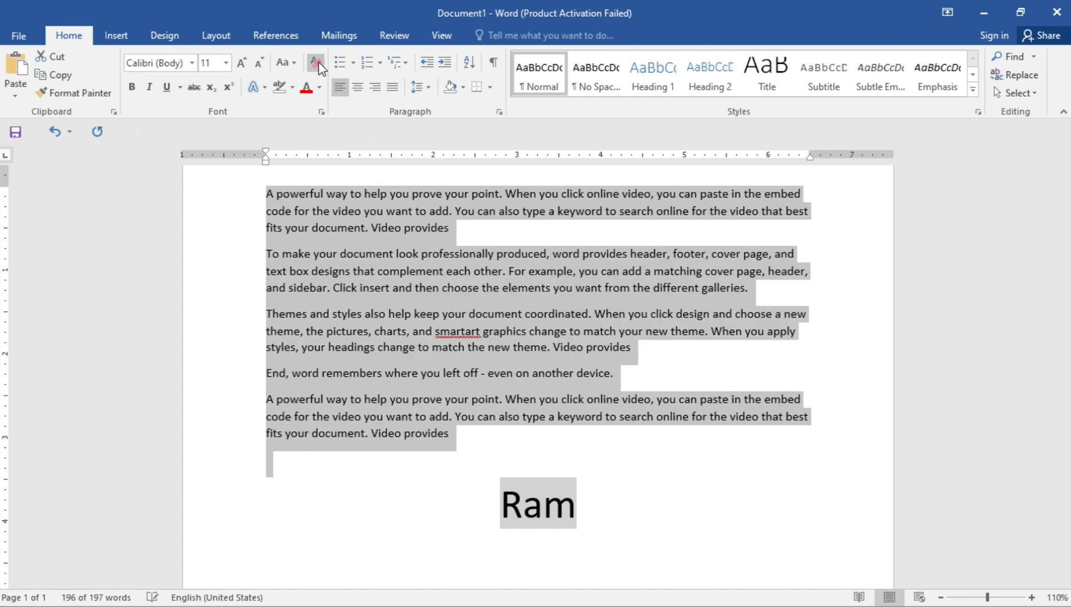